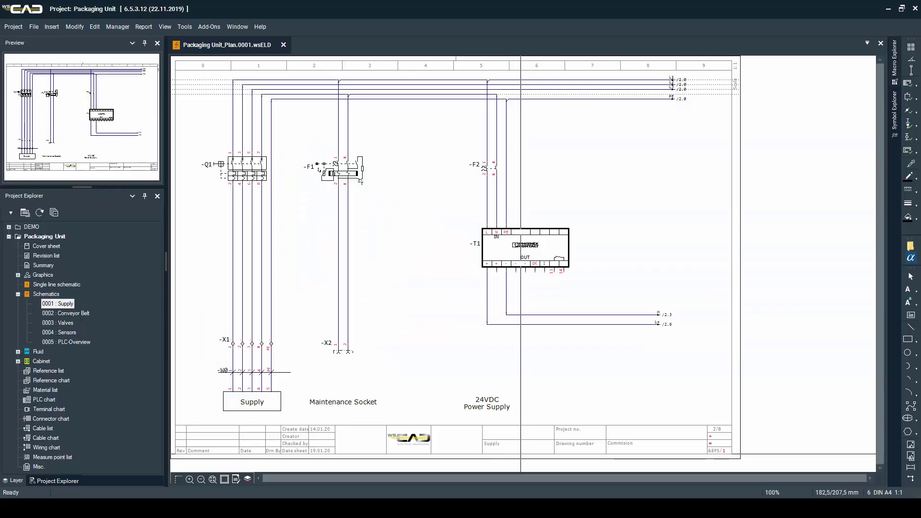
# Step through schematic pages Conveyor Belt, Valves, Sensors and PLC-Overview, then expand the Cabinet node
pyautogui.doubleClick(66, 313)
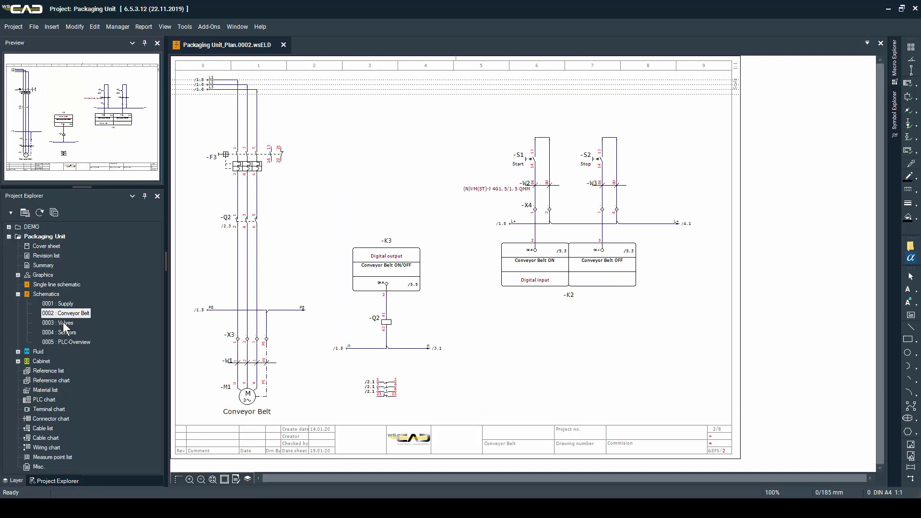
pyautogui.doubleClick(63, 322)
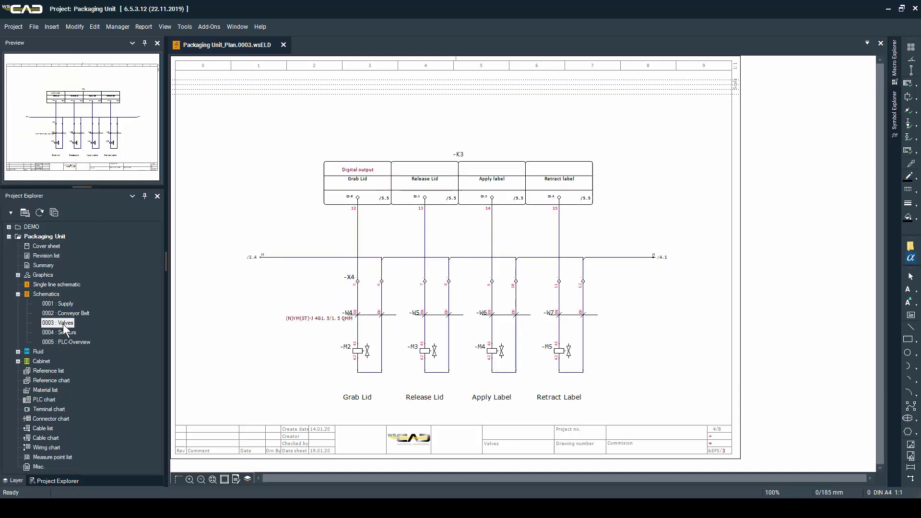
pyautogui.doubleClick(62, 333)
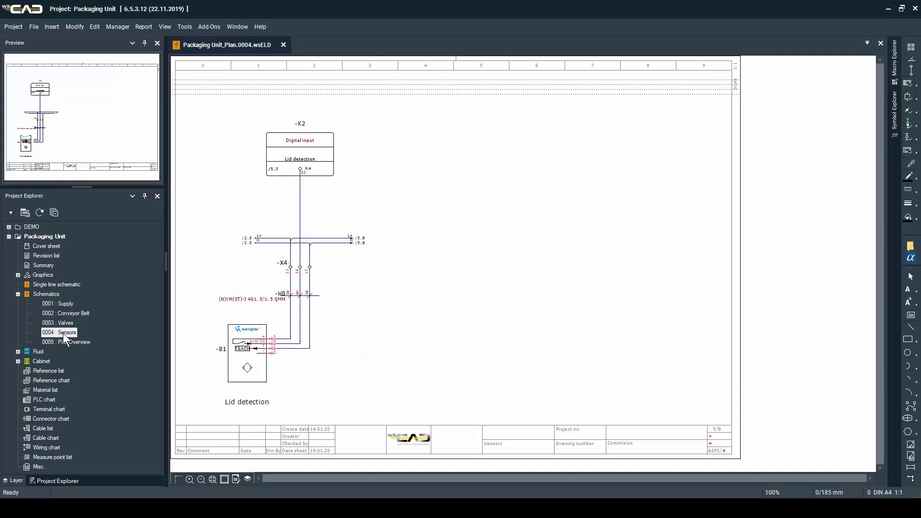
pyautogui.doubleClick(63, 342)
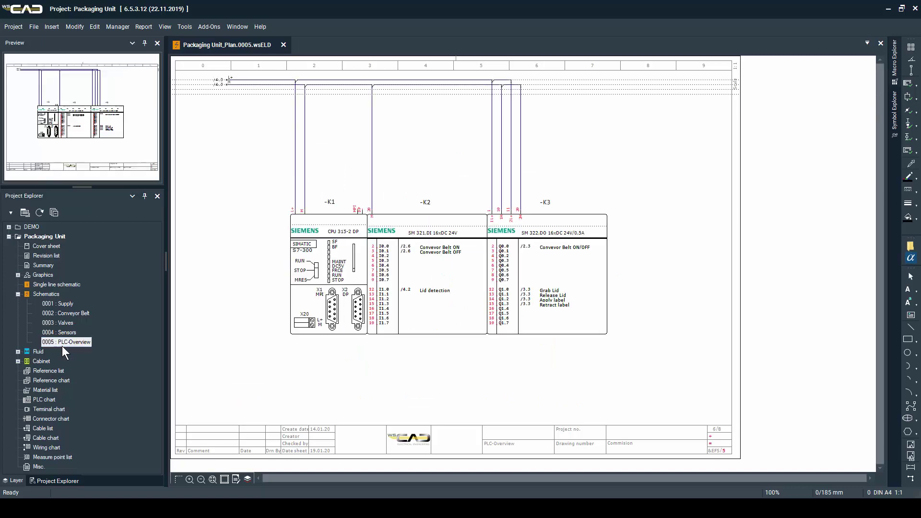
pyautogui.click(18, 361)
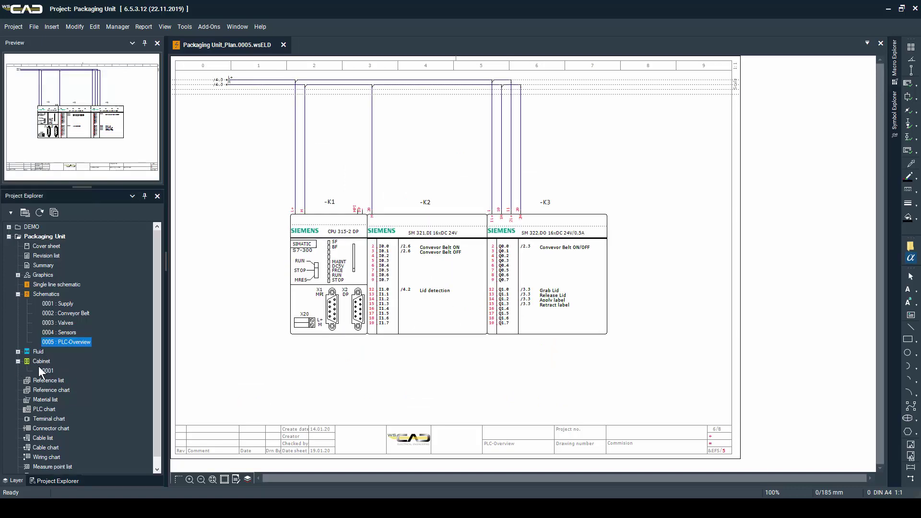
# Open cabinet sheet 0001 and show the Alignment objects and Cabinet layout toolbars
pyautogui.doubleClick(48, 370)
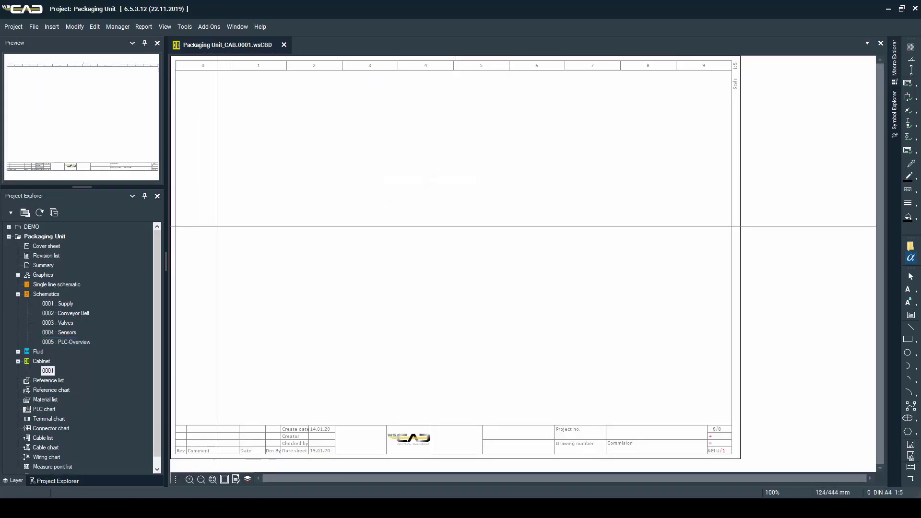
pyautogui.rightClick(293, 24)
pyautogui.click(300, 37)
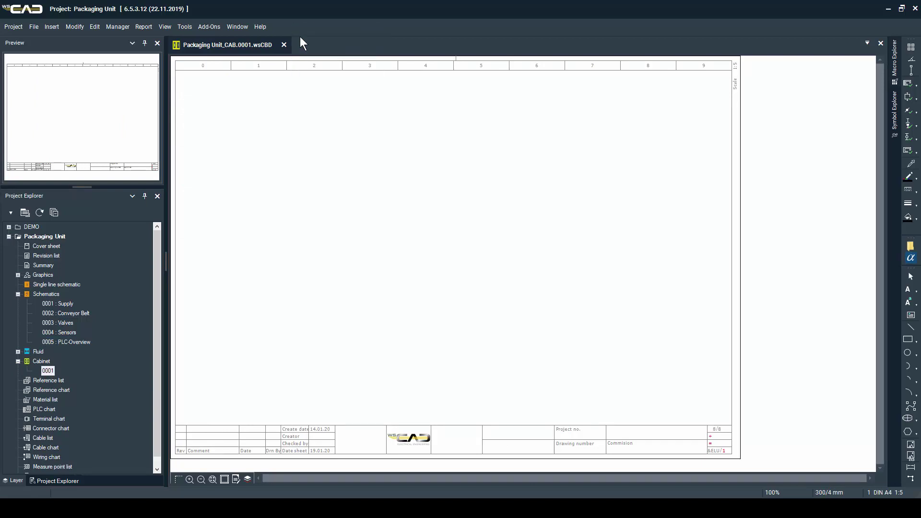
pyautogui.rightClick(300, 37)
pyautogui.click(340, 73)
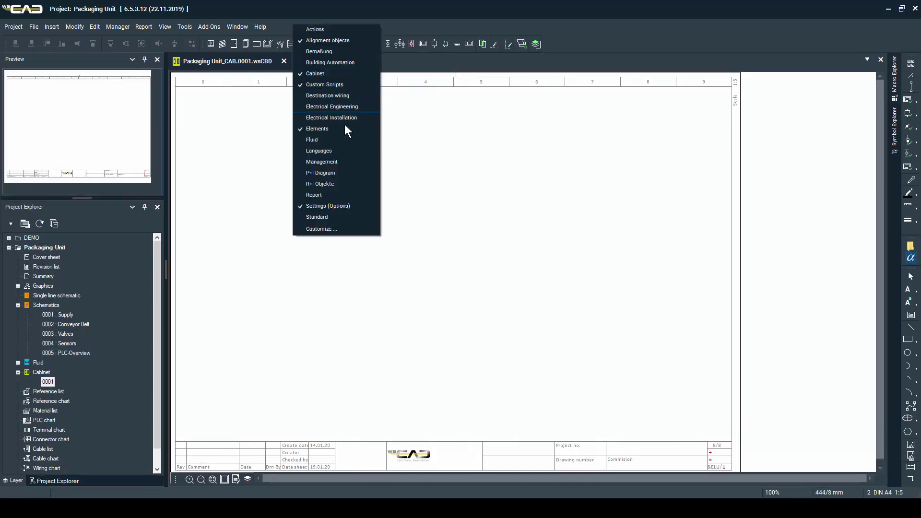
pyautogui.press('Escape')
# Place the Schneider NSYCRN86300P mounting plate, designated U1, on the sheet
pyautogui.click(260, 42)
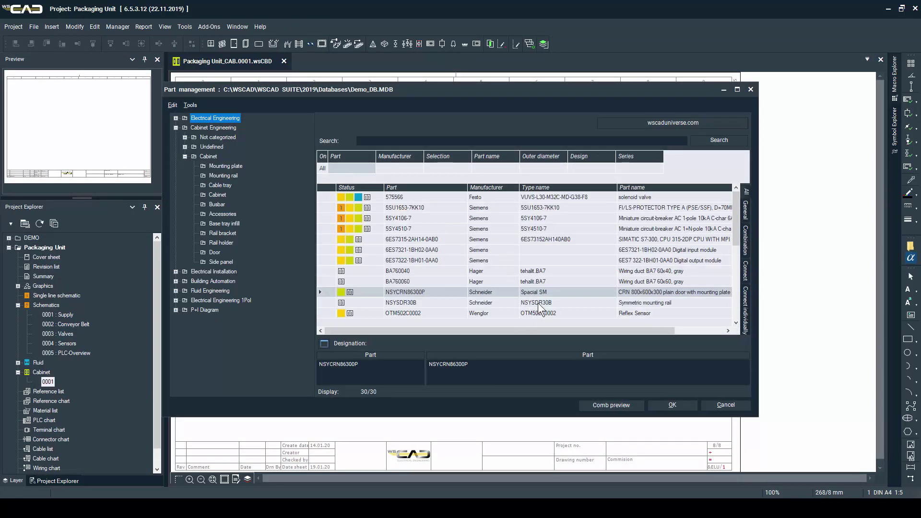
pyautogui.doubleClick(511, 292)
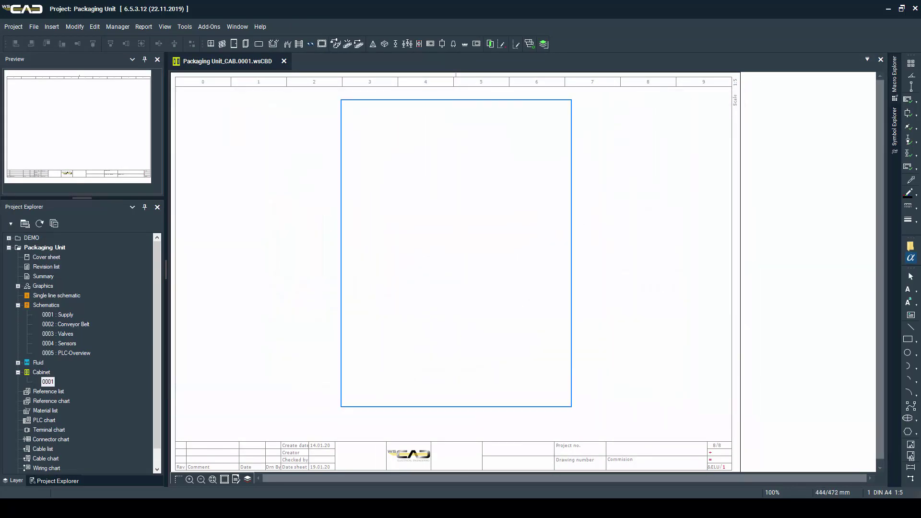
pyautogui.click(442, 263)
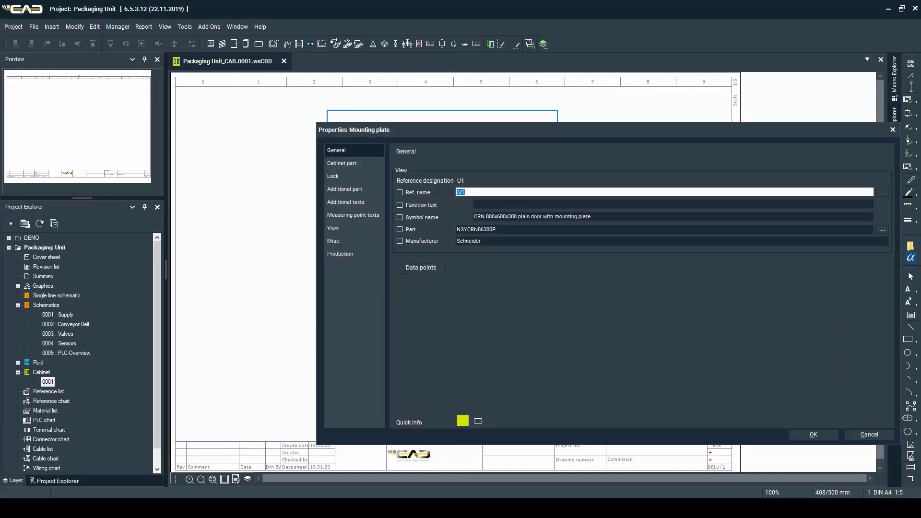
pyautogui.press('Return')
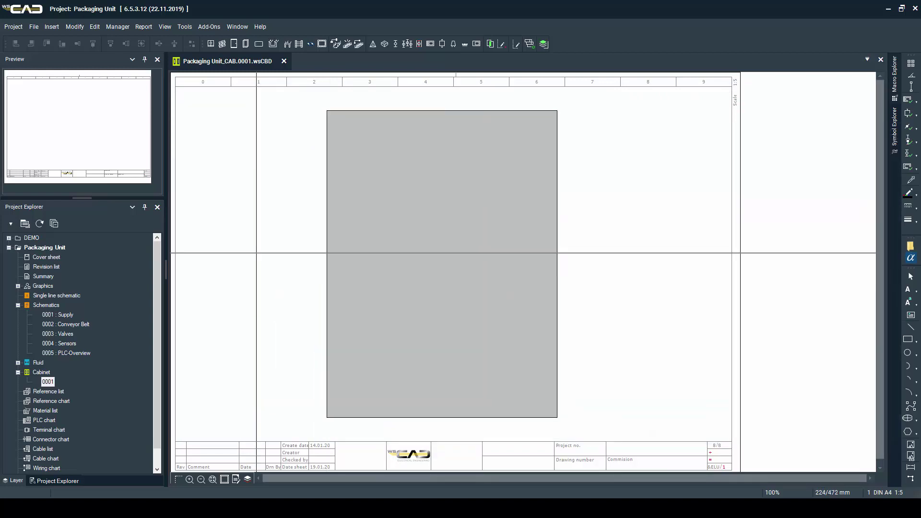
# Pick the Hager BA760040 wiring duct and draw it manually along the plate's top
pyautogui.click(337, 46)
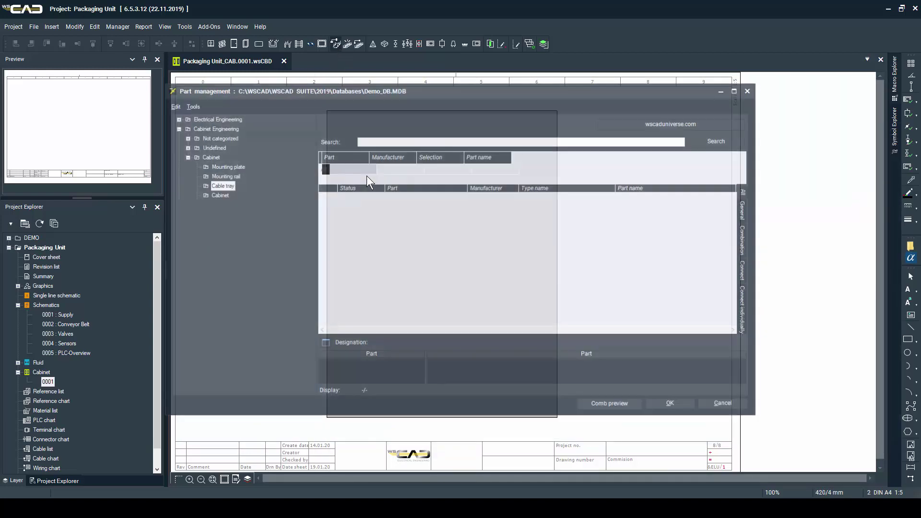
pyautogui.click(407, 197)
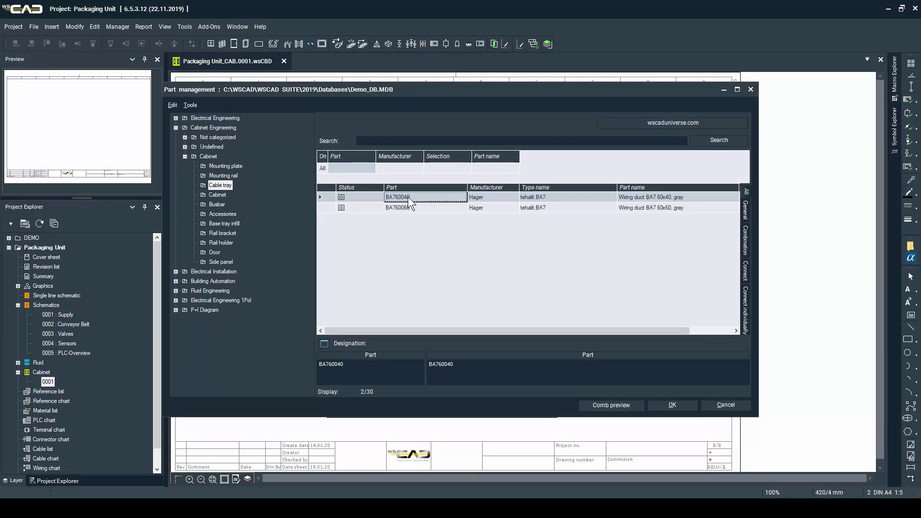
pyautogui.doubleClick(407, 197)
pyautogui.click(407, 284)
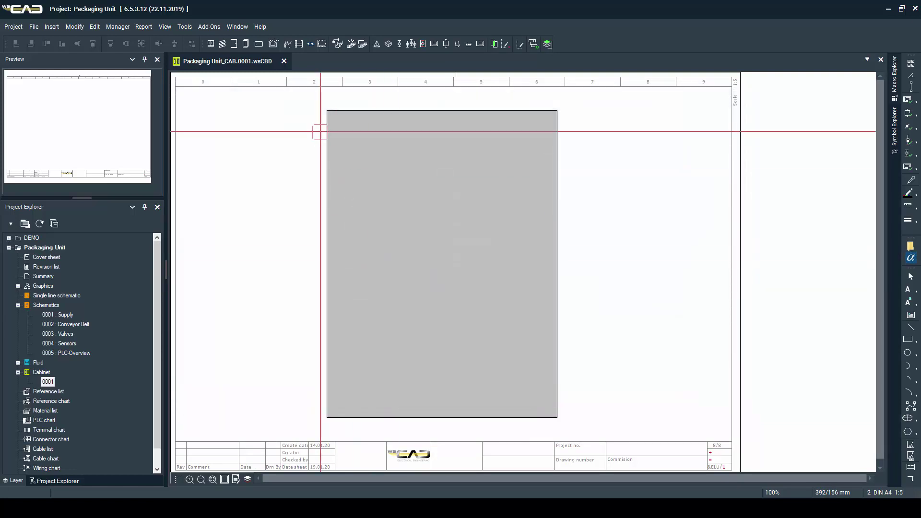
pyautogui.click(315, 116)
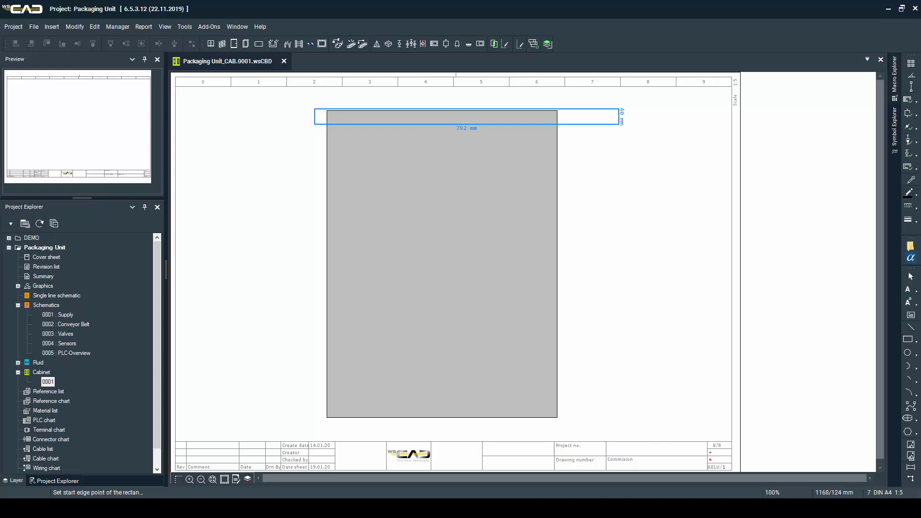
pyautogui.click(620, 116)
pyautogui.click(813, 434)
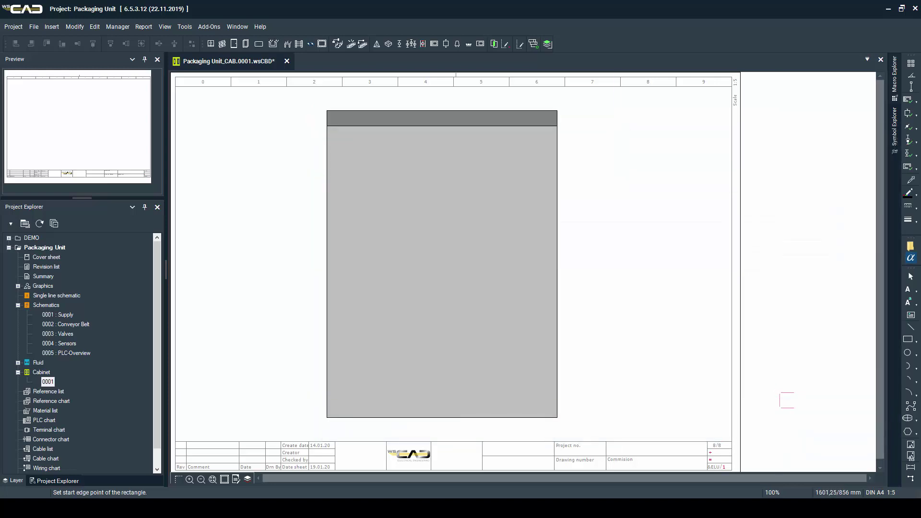
# Draw a lower horizontal duct across the plate and a duct down its left side
pyautogui.click(294, 334)
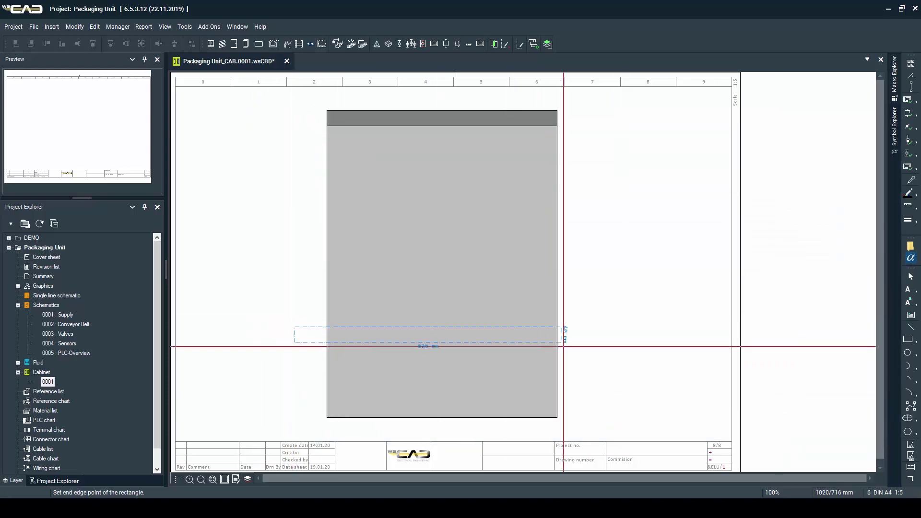
pyautogui.click(598, 341)
pyautogui.press('Return')
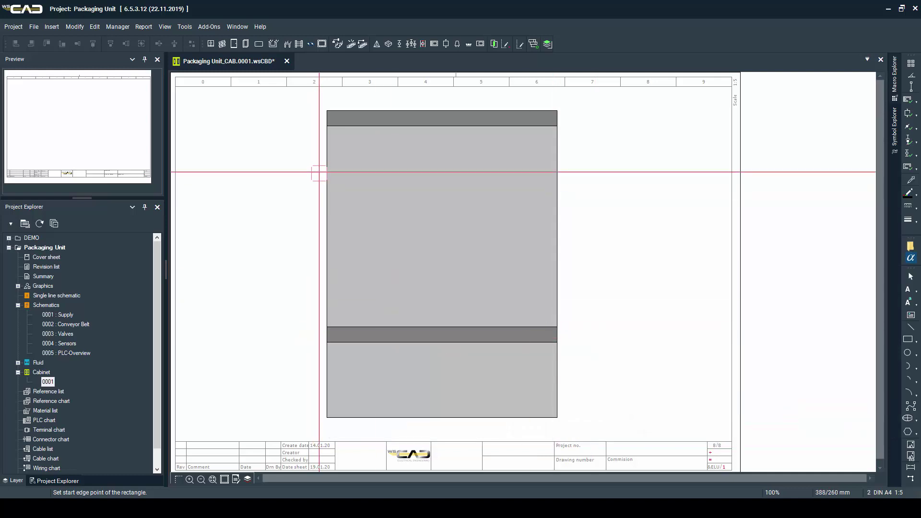
pyautogui.click(322, 117)
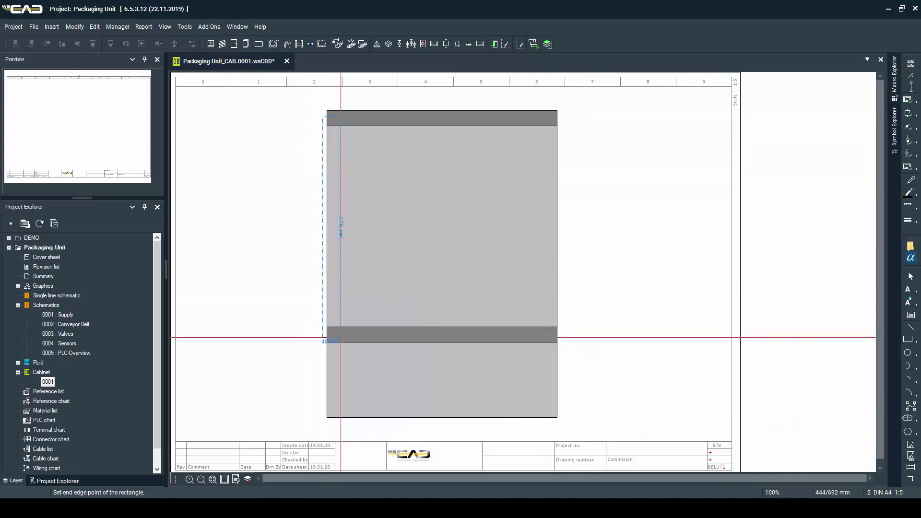
pyautogui.click(340, 331)
pyautogui.press('Return')
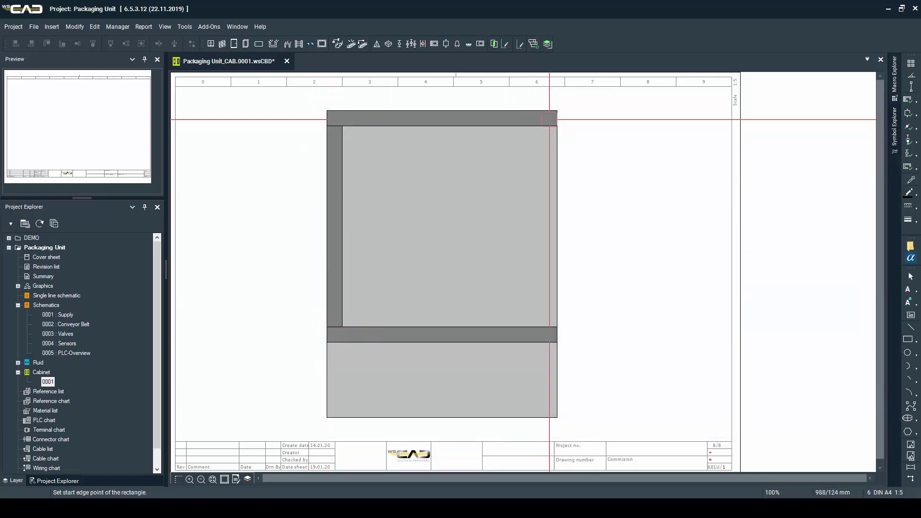
# Draw a duct down the plate's right side and a middle horizontal duct between the sides
pyautogui.click(556, 117)
pyautogui.click(552, 333)
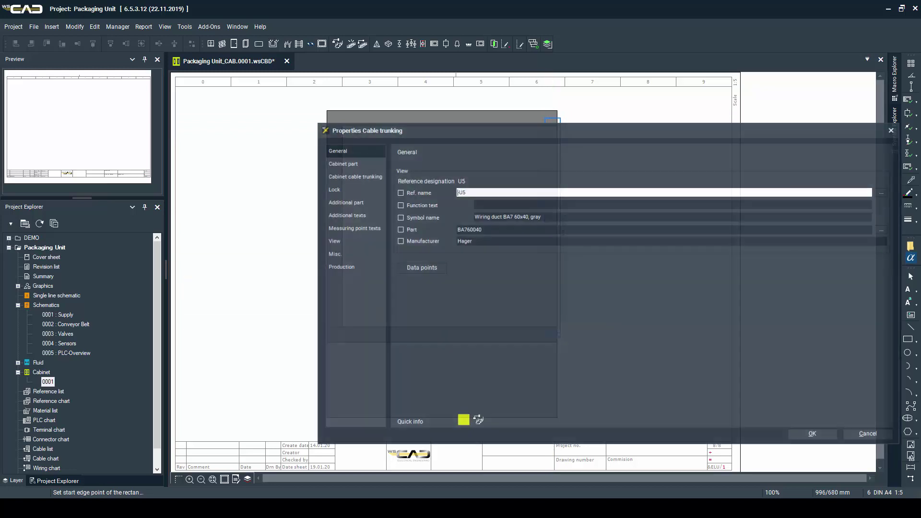
pyautogui.press('Return')
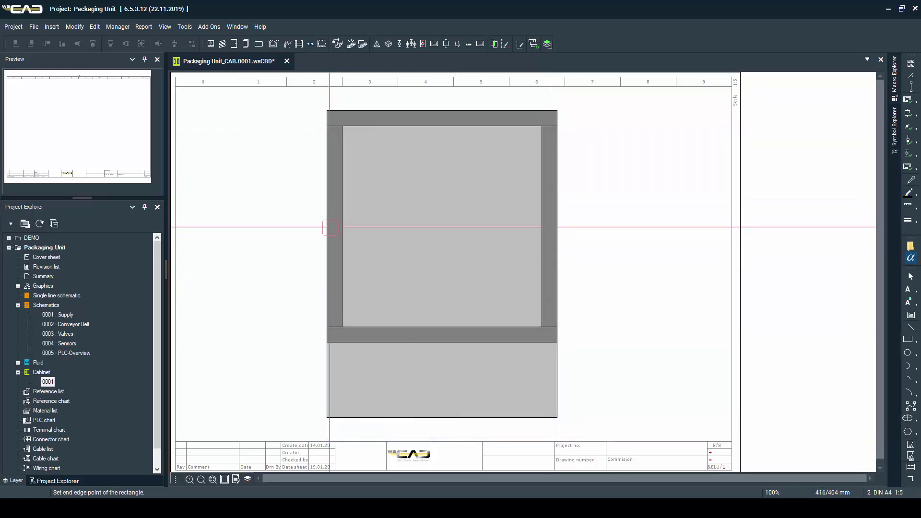
pyautogui.click(342, 219)
pyautogui.click(542, 242)
pyautogui.press('Return')
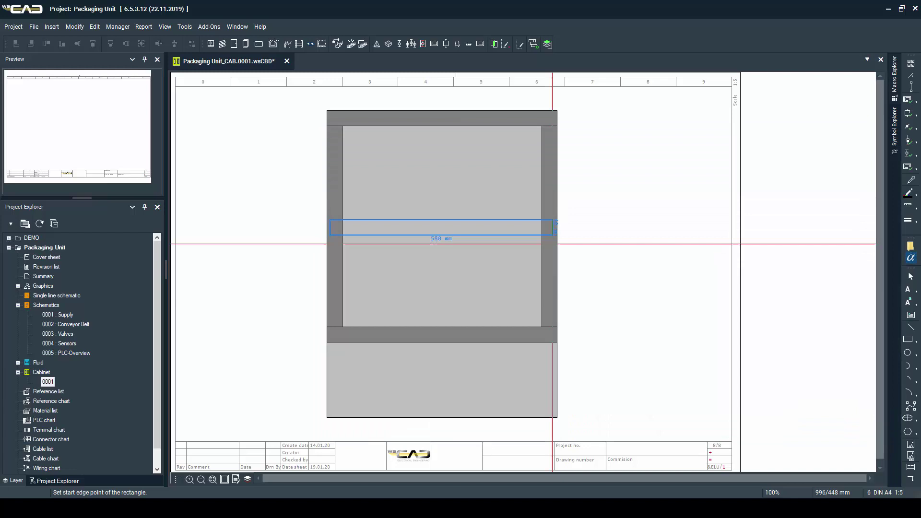
# Draw three NSYSDR30B rails manually, one each in the upper, middle and lower plate sections
pyautogui.click(273, 44)
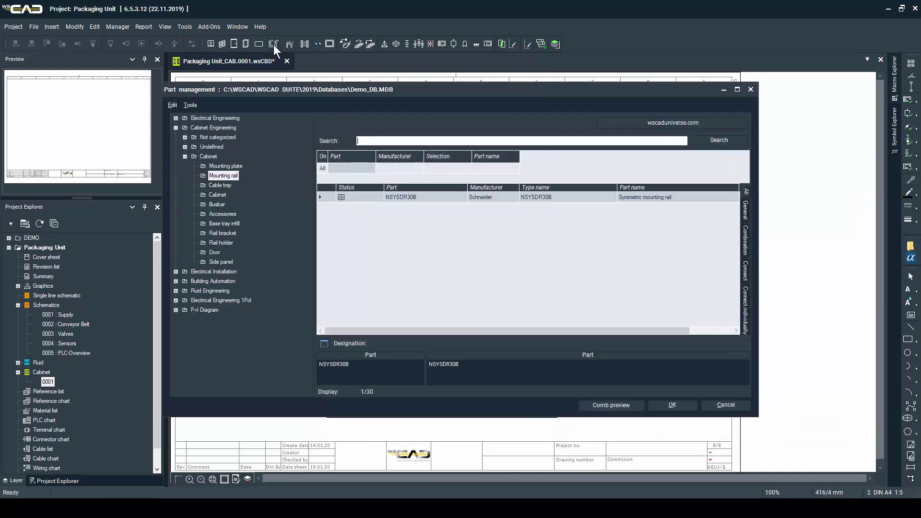
pyautogui.doubleClick(433, 200)
pyautogui.press('Return')
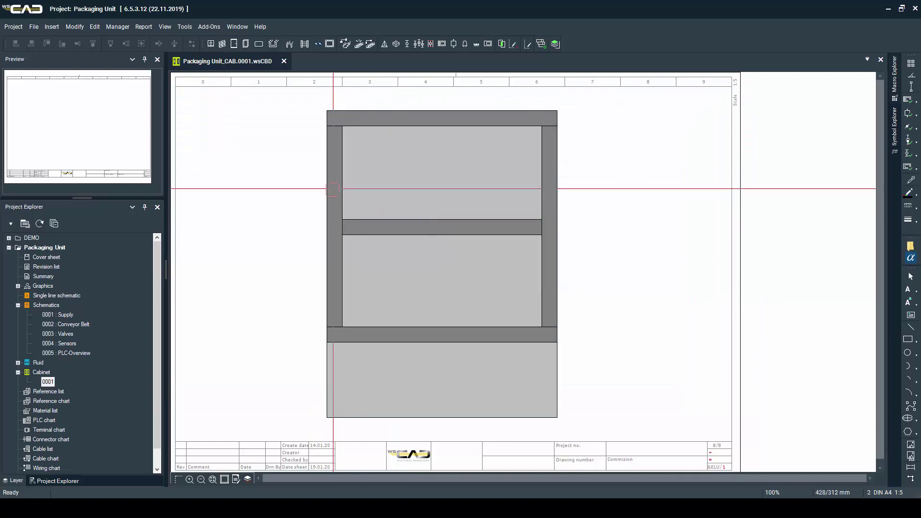
pyautogui.click(330, 191)
pyautogui.click(551, 202)
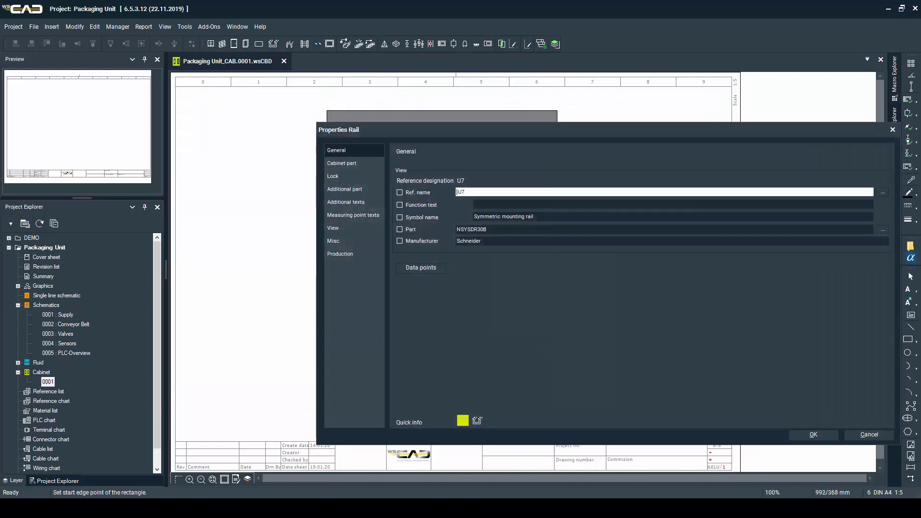
pyautogui.press('Return')
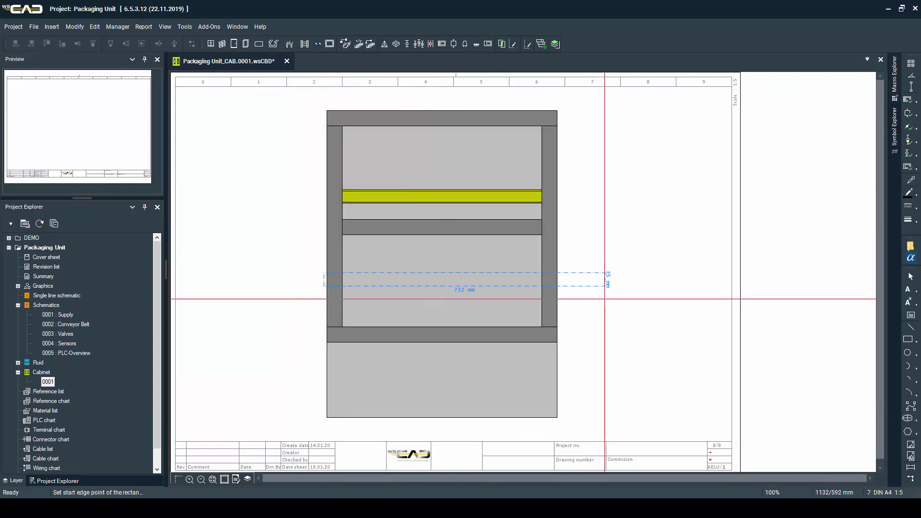
pyautogui.click(609, 286)
pyautogui.press('Return')
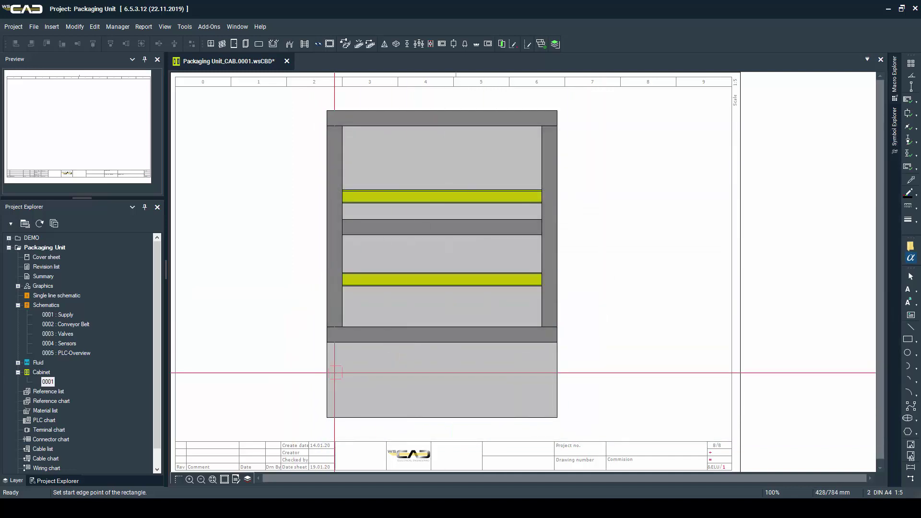
pyautogui.click(317, 372)
pyautogui.click(580, 384)
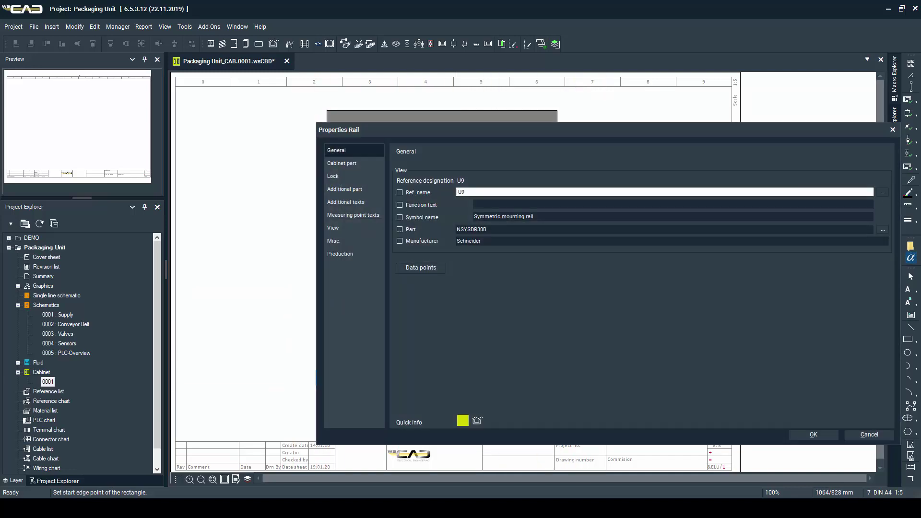
pyautogui.press('Return')
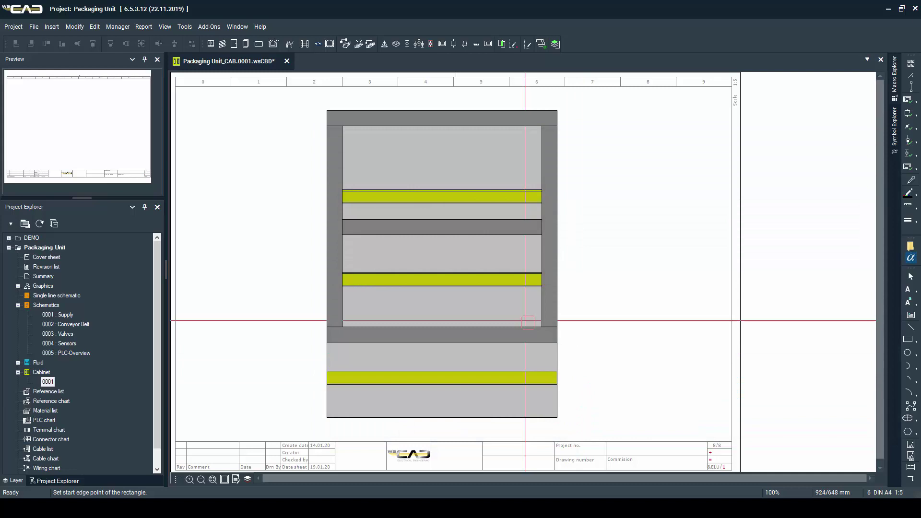
pyautogui.press('Escape')
# Distribute the upper rail vertically between its bars, then the lower rail between the crossbars
pyautogui.keyDown('ctrl'); pyautogui.click(373, 196); pyautogui.keyUp('ctrl')
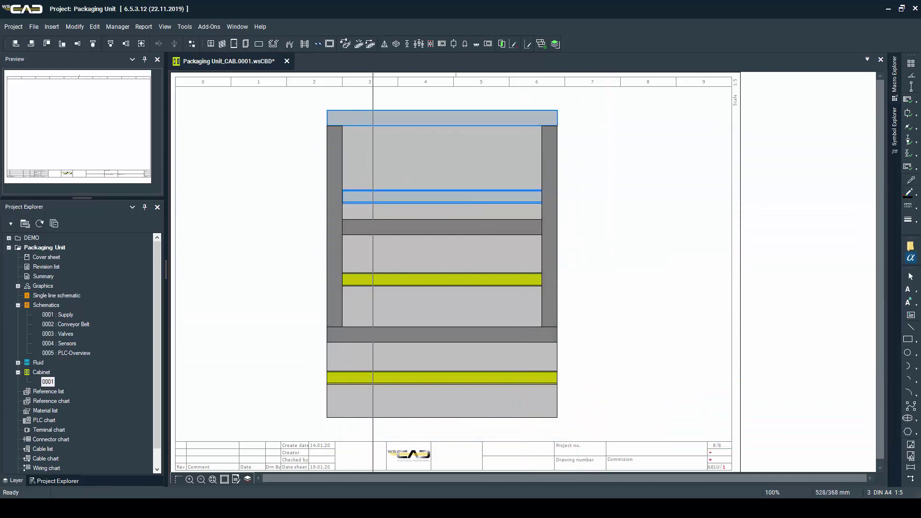
pyautogui.keyDown('ctrl'); pyautogui.click(373, 228); pyautogui.keyUp('ctrl')
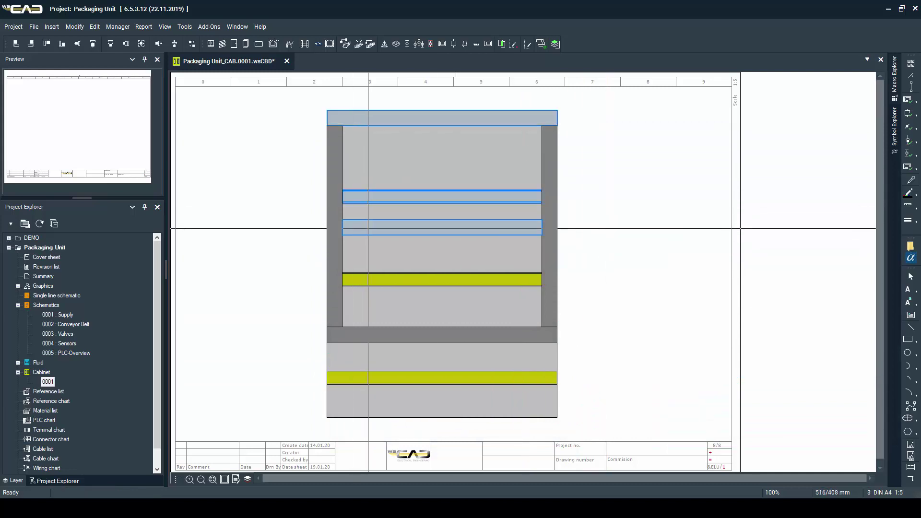
pyautogui.click(174, 44)
pyautogui.moveTo(270, 216); pyautogui.dragTo(586, 350)
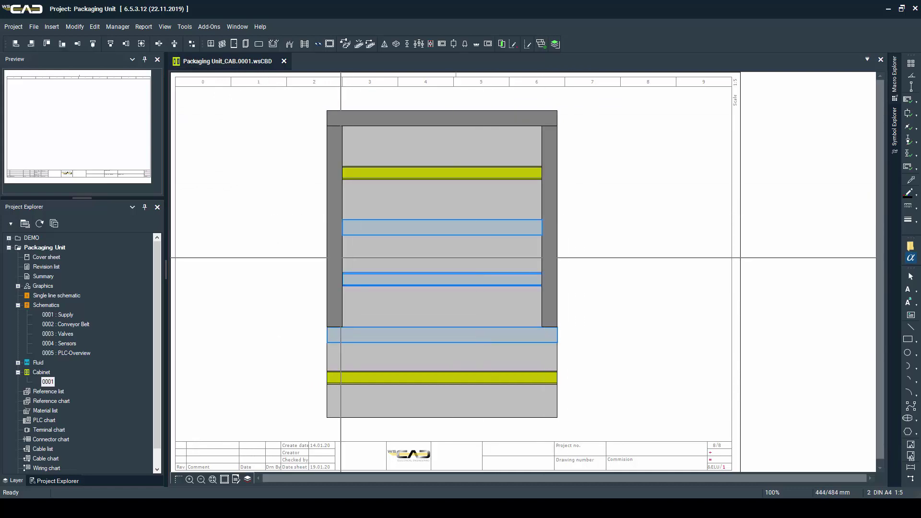
pyautogui.click(175, 44)
pyautogui.click(243, 254)
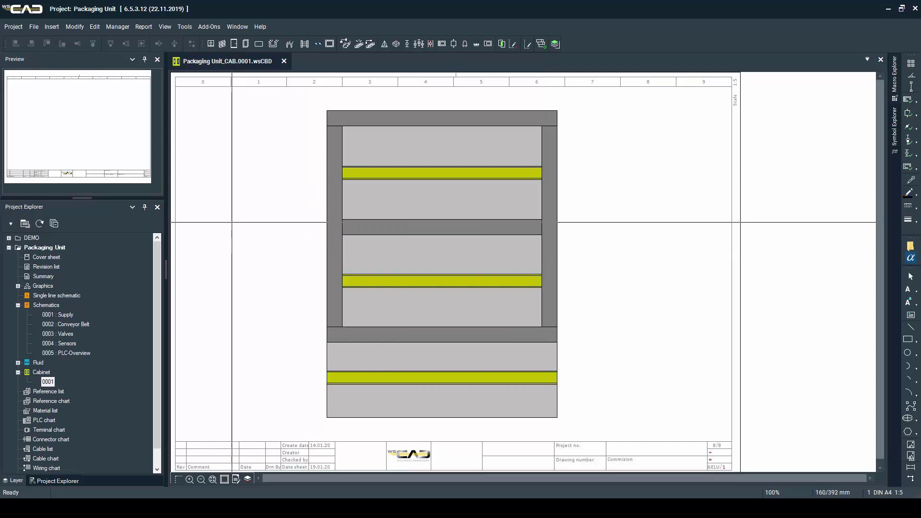
pyautogui.click(165, 27)
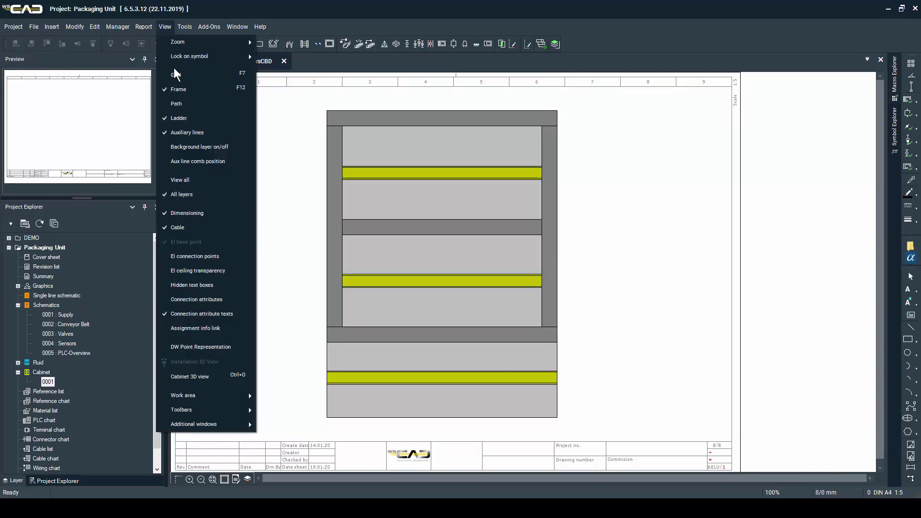
# Open the Material Explorer, pin it open, and show all parts
pyautogui.moveTo(233, 411)
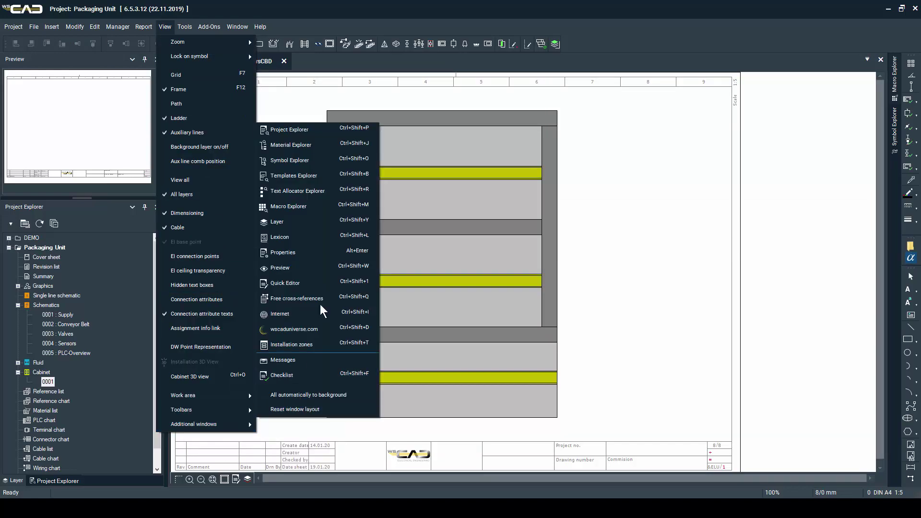
pyautogui.click(307, 146)
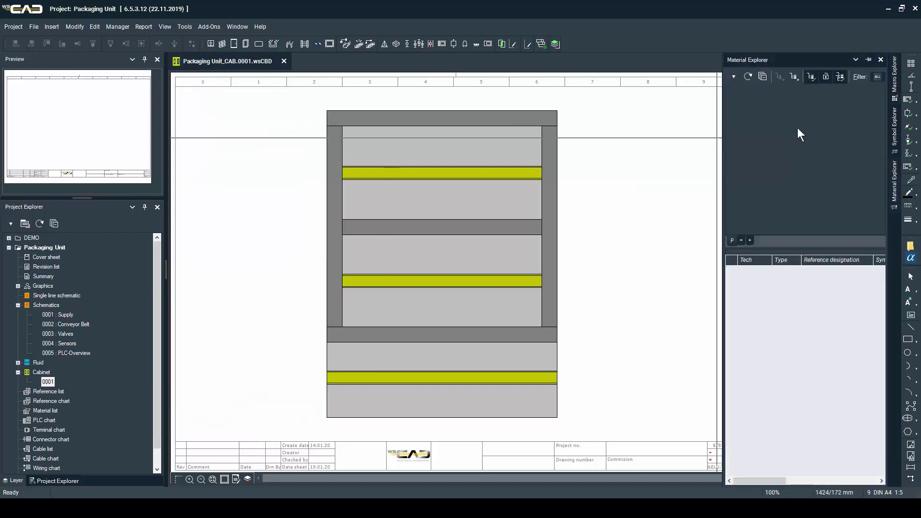
pyautogui.click(870, 59)
pyautogui.click(739, 89)
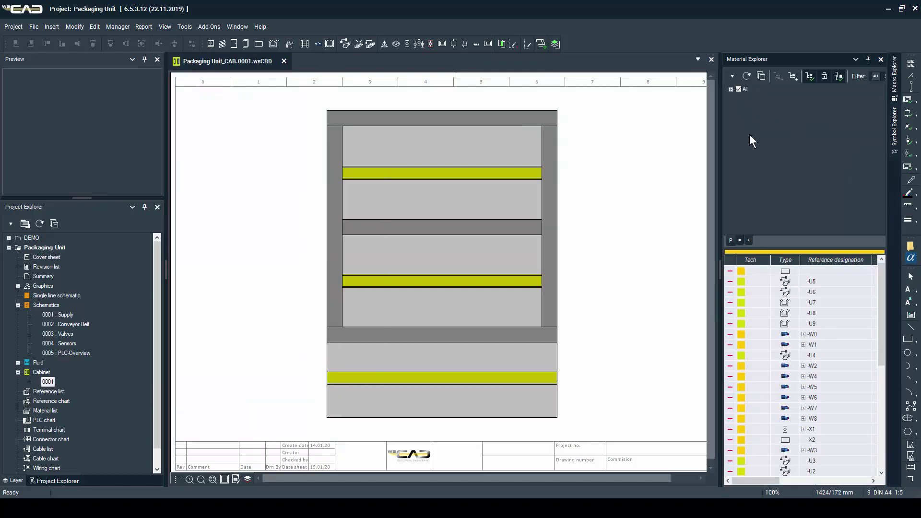
# Enlarge the Material Explorer, sort it by reference designation, and select -F1 and -F2
pyautogui.moveTo(792, 249); pyautogui.dragTo(793, 168)
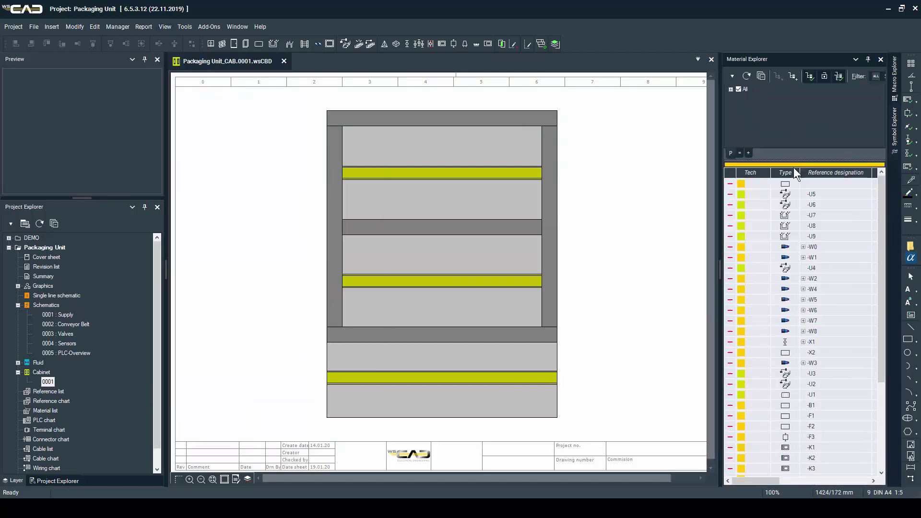
pyautogui.click(785, 172)
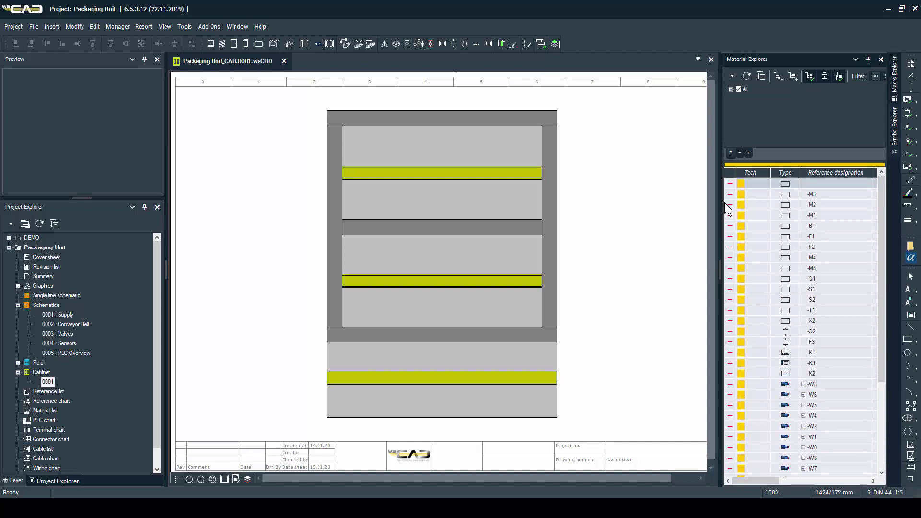
pyautogui.moveTo(719, 203); pyautogui.dragTo(666, 205)
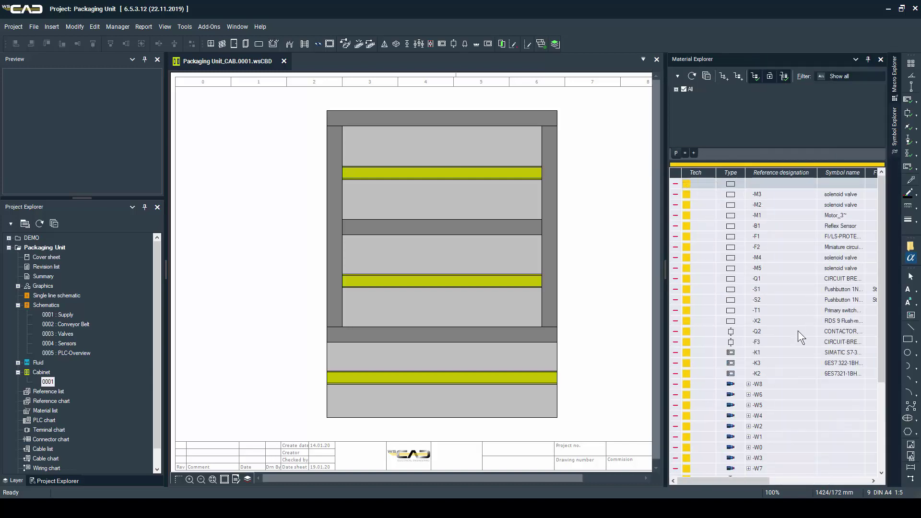
pyautogui.click(774, 174)
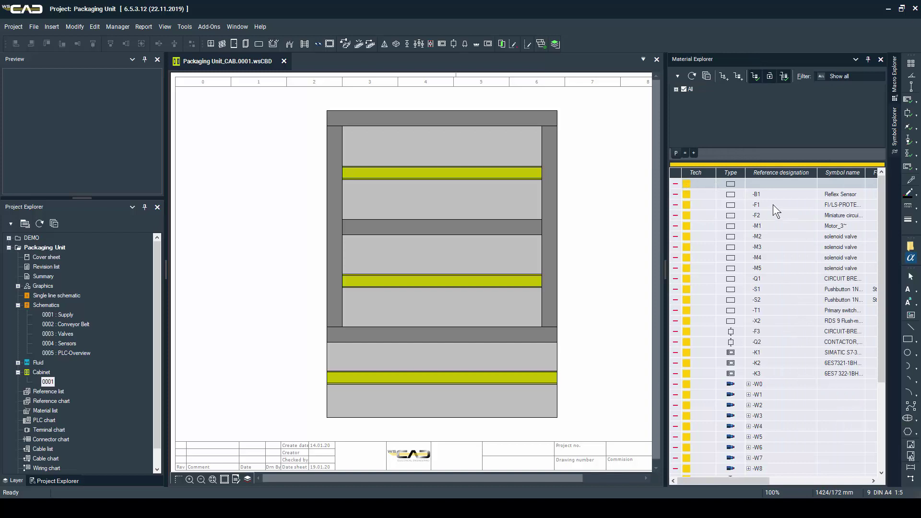
pyautogui.click(768, 205)
pyautogui.keyDown('shift'); pyautogui.click(766, 215); pyautogui.keyUp('shift')
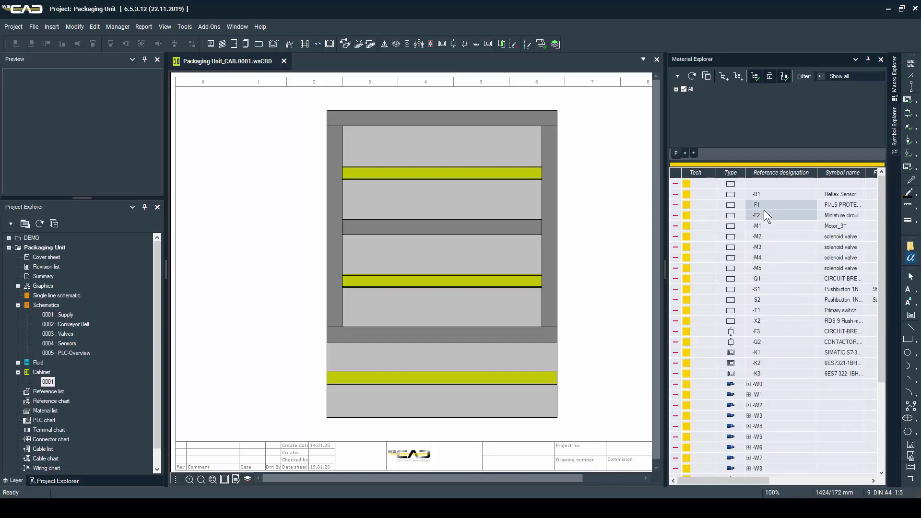
# Place -F1 and -F2 at the top rail's left end, then hide already placed parts
pyautogui.rightClick(764, 210)
pyautogui.click(789, 230)
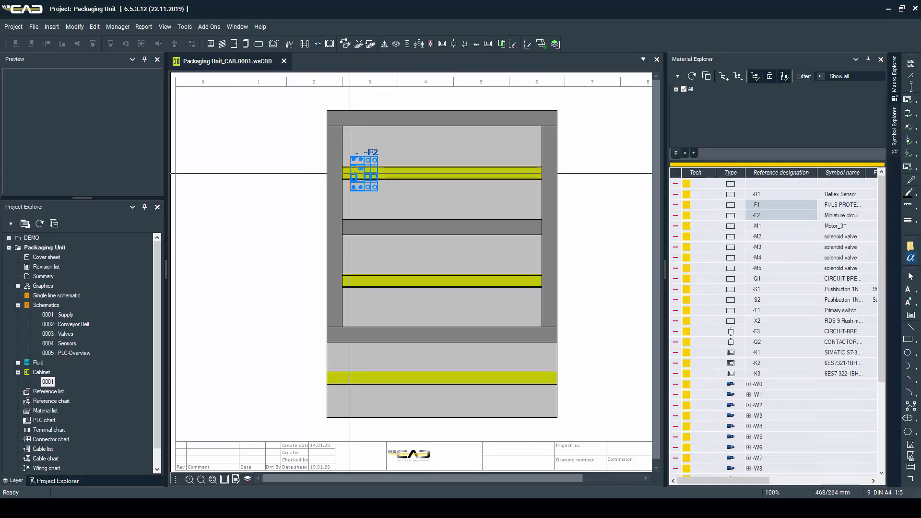
pyautogui.click(350, 173)
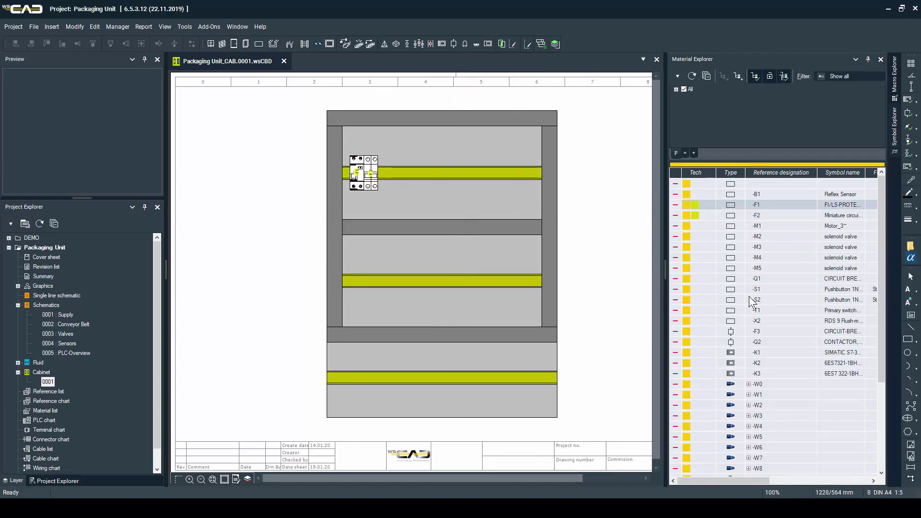
pyautogui.click(842, 74)
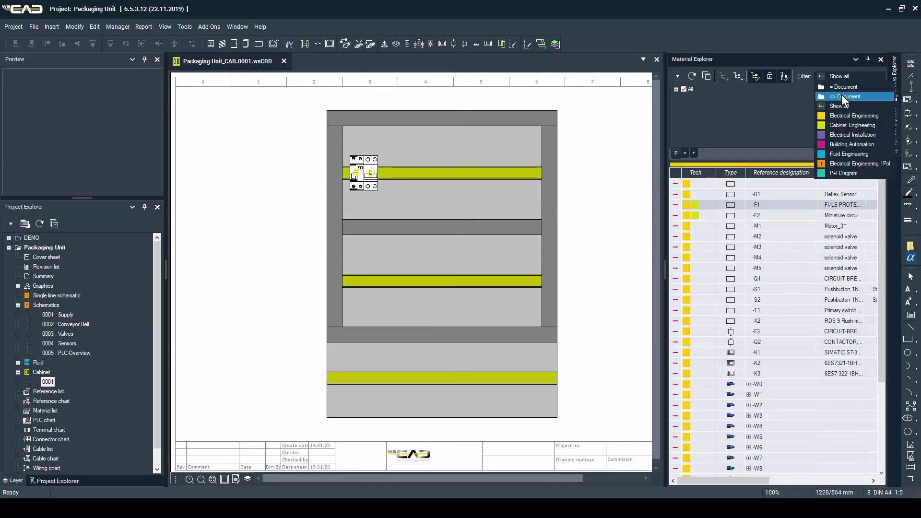
pyautogui.click(841, 96)
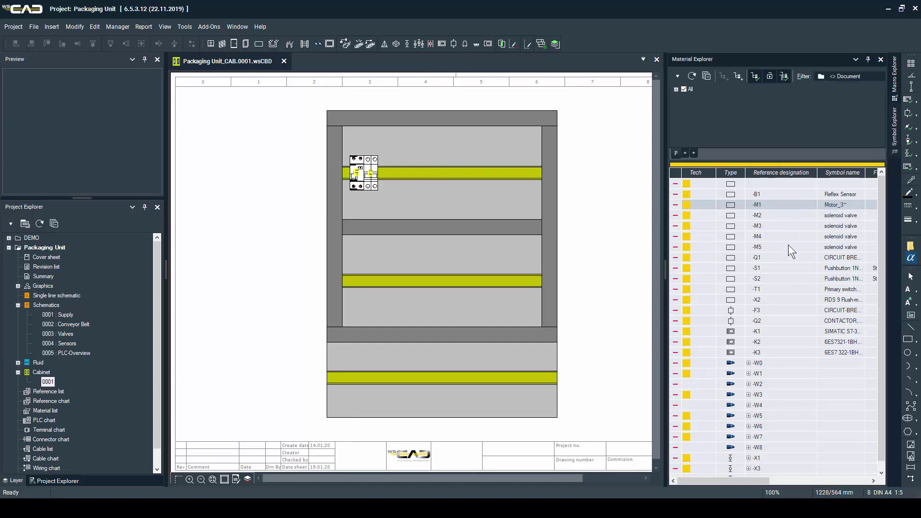
# Place PLC modules -K1 to -K3 and power supply -T1 on the top rail
pyautogui.moveTo(771, 331); pyautogui.dragTo(766, 353)
pyautogui.rightClick(764, 335)
pyautogui.click(787, 358)
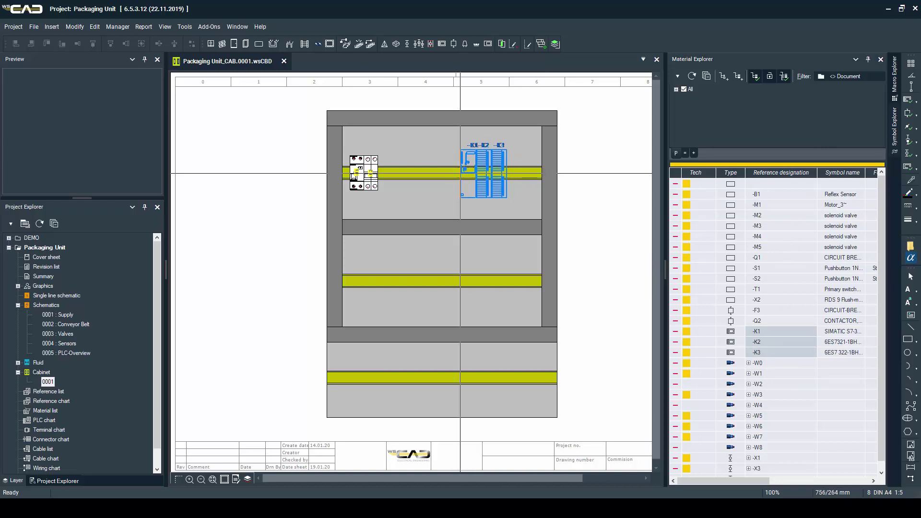
pyautogui.click(460, 173)
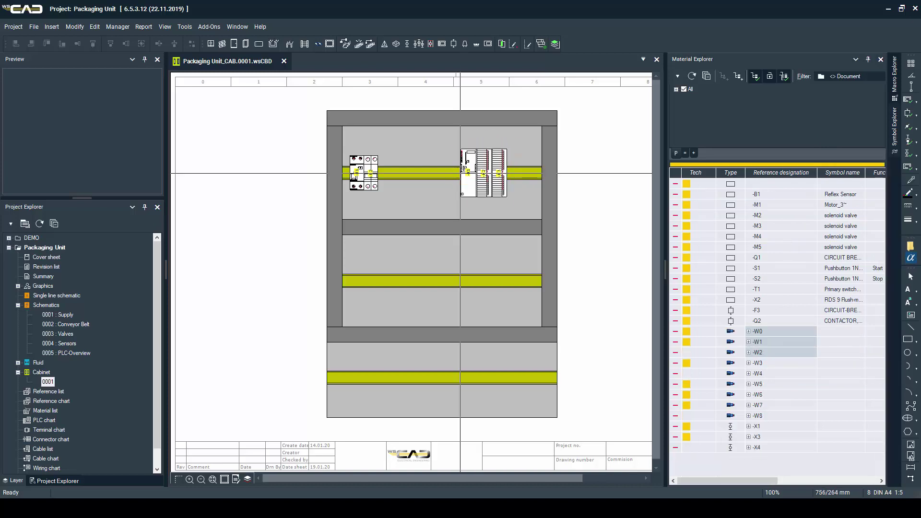
pyautogui.rightClick(774, 292)
pyautogui.click(792, 294)
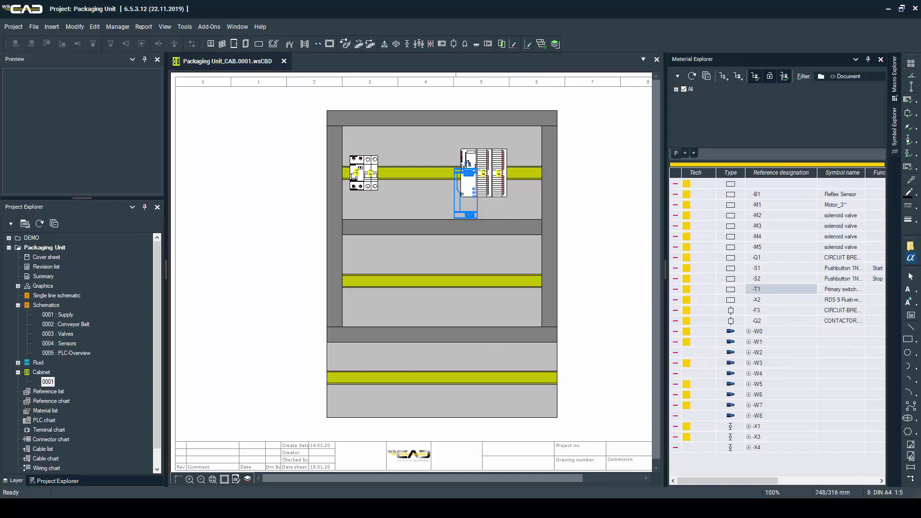
pyautogui.click(410, 173)
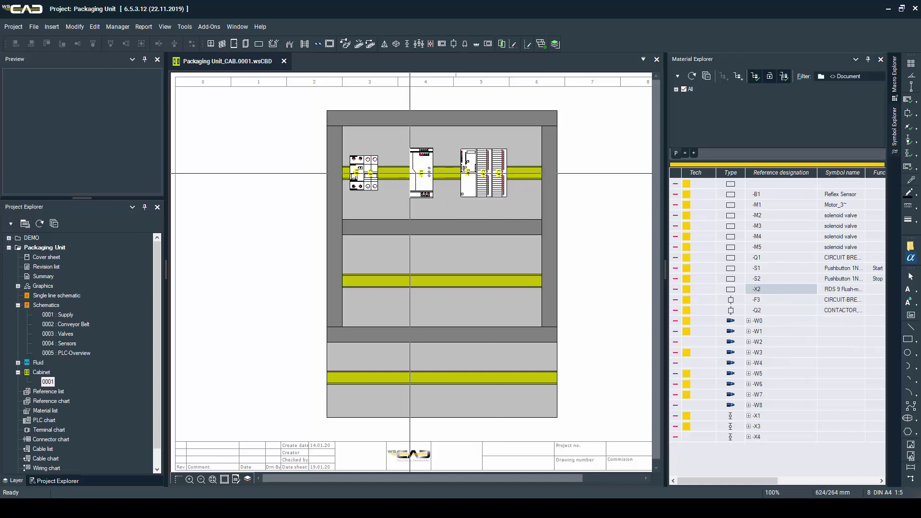
# Place -Q1 at the middle rail's left end, then -Q2 and -F3 side by side
pyautogui.rightClick(758, 257)
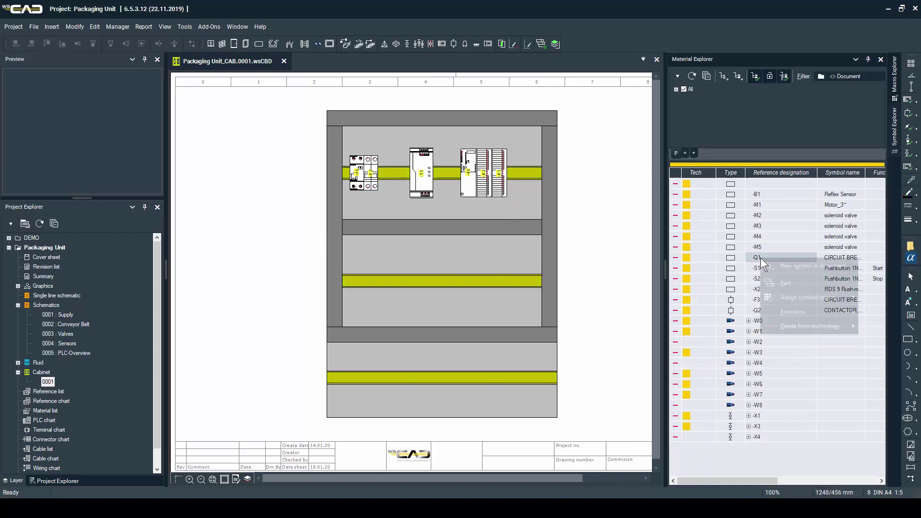
pyautogui.click(787, 263)
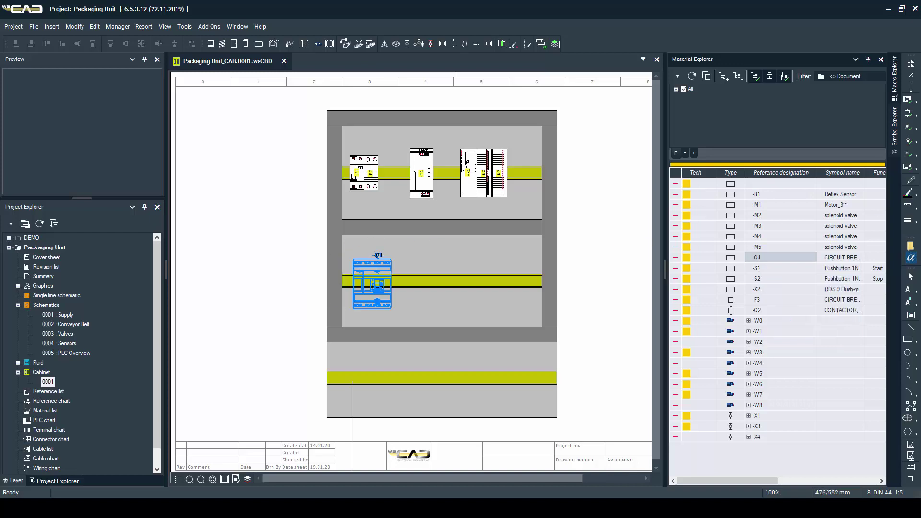
pyautogui.click(350, 280)
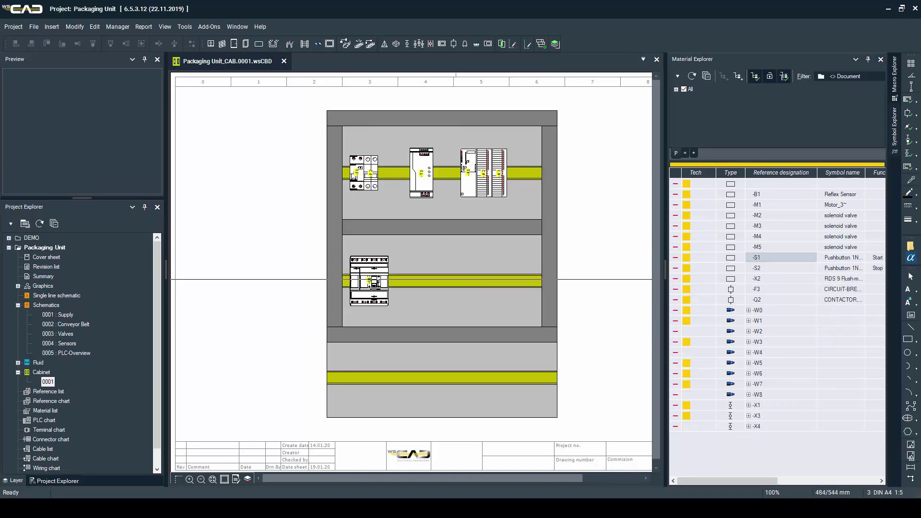
pyautogui.rightClick(780, 301)
pyautogui.click(790, 312)
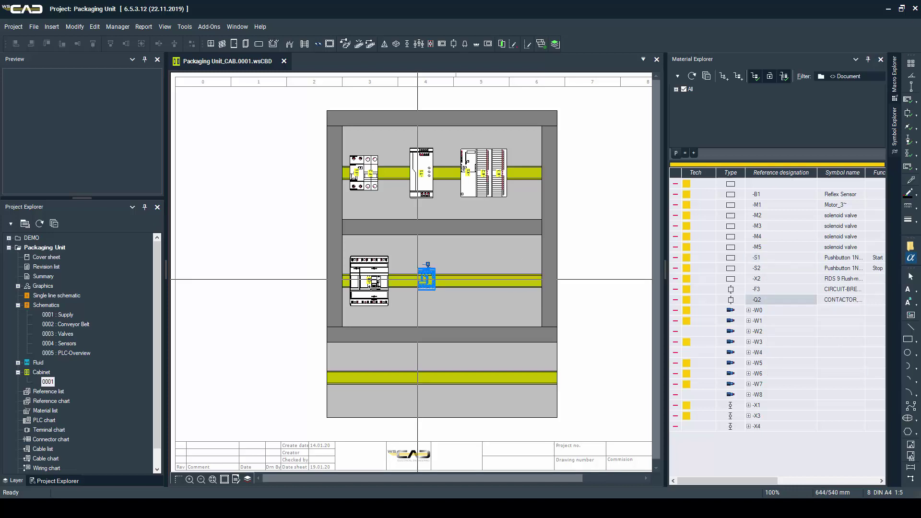
pyautogui.click(460, 282)
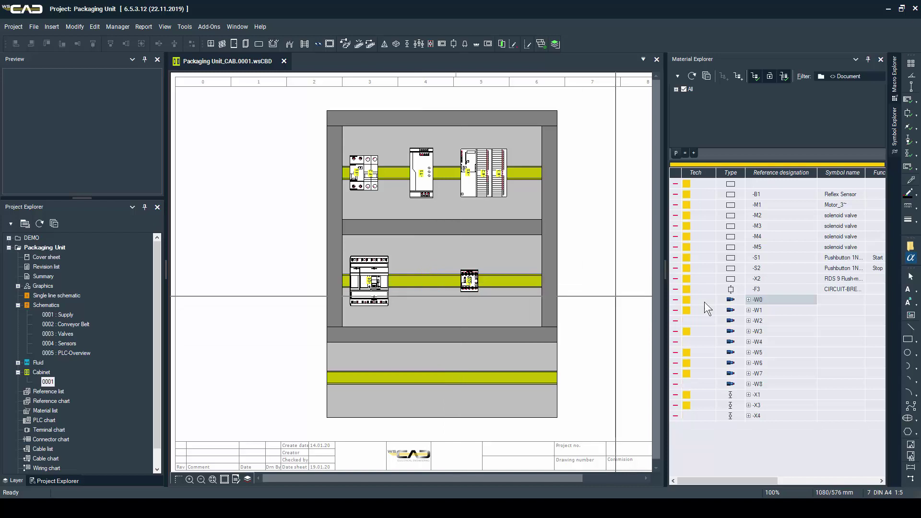
pyautogui.rightClick(766, 290)
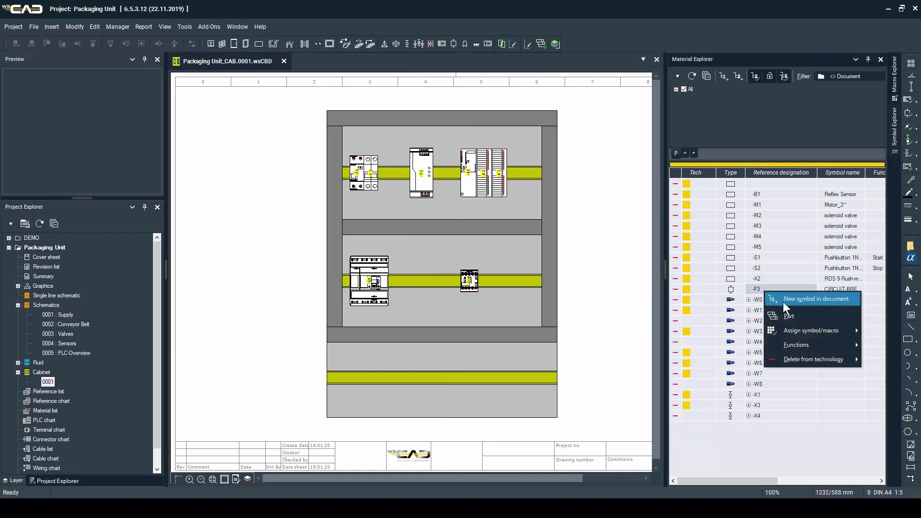
pyautogui.click(784, 303)
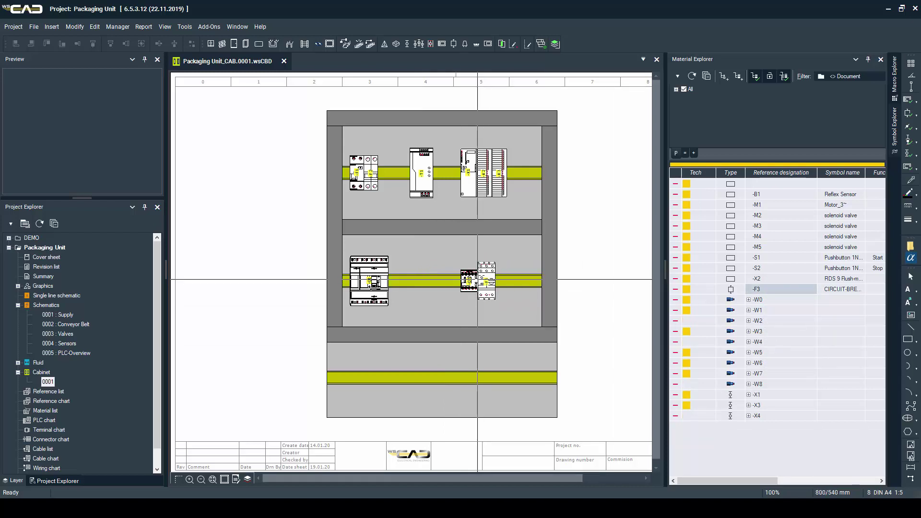
pyautogui.click(477, 279)
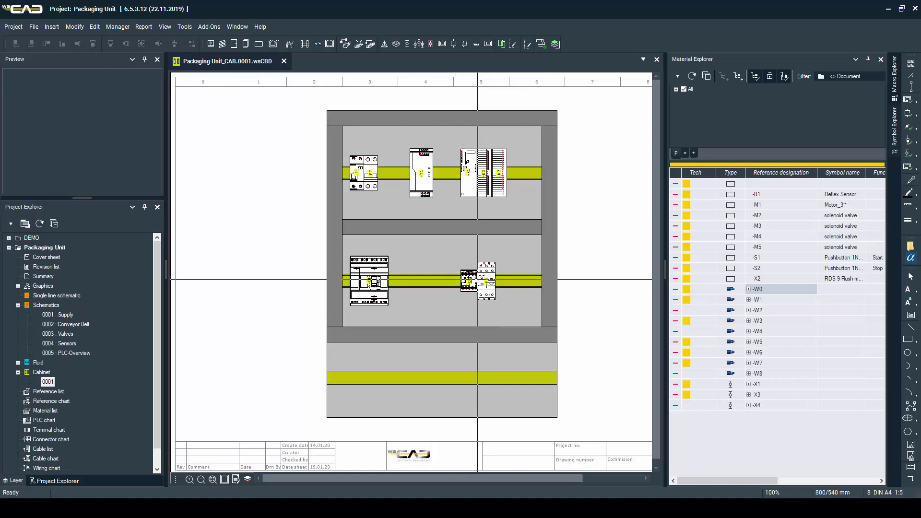
# Place terminal strips -X2, -X1, -X3 and -X4 along the bottom rail
pyautogui.rightClick(759, 286)
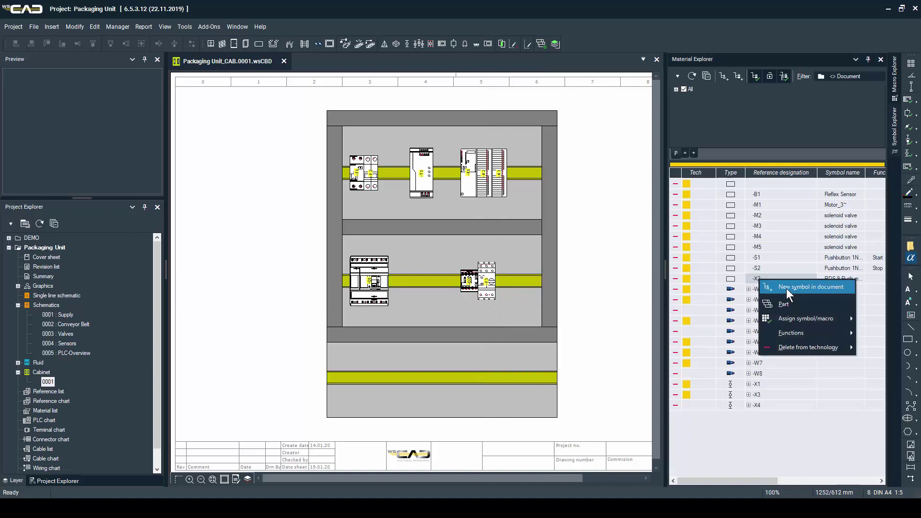
pyautogui.click(784, 297)
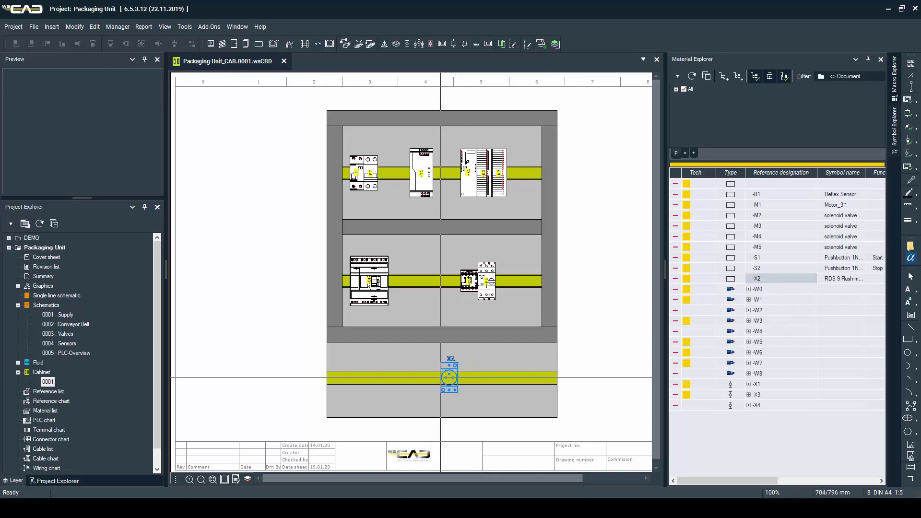
pyautogui.click(450, 378)
pyautogui.rightClick(767, 375)
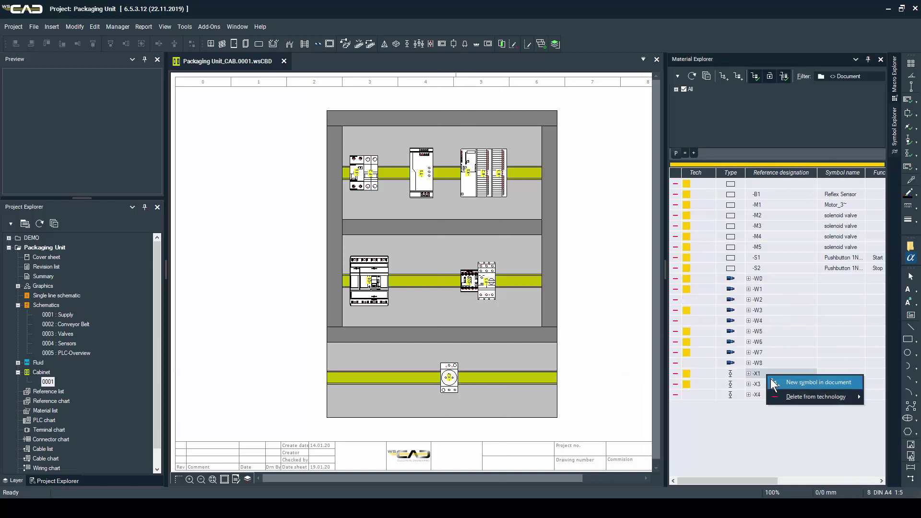
pyautogui.click(792, 384)
pyautogui.click(344, 378)
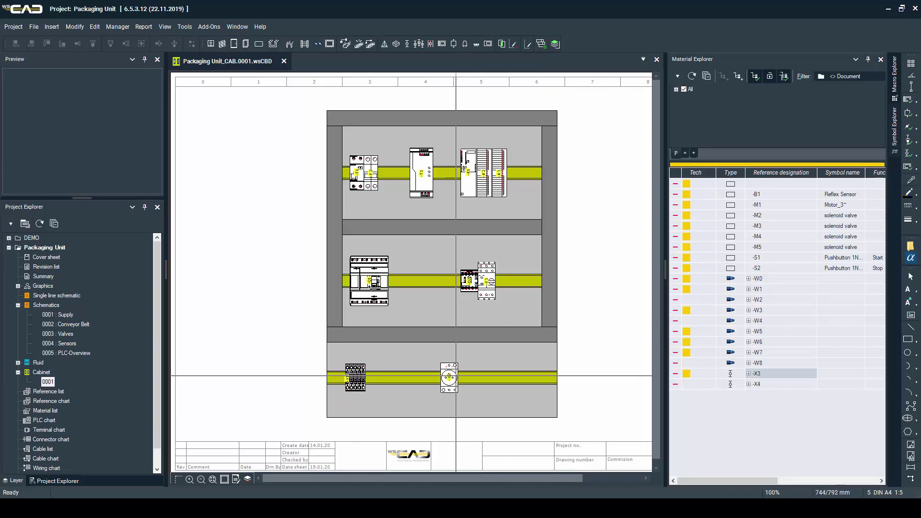
pyautogui.rightClick(765, 374)
pyautogui.click(772, 381)
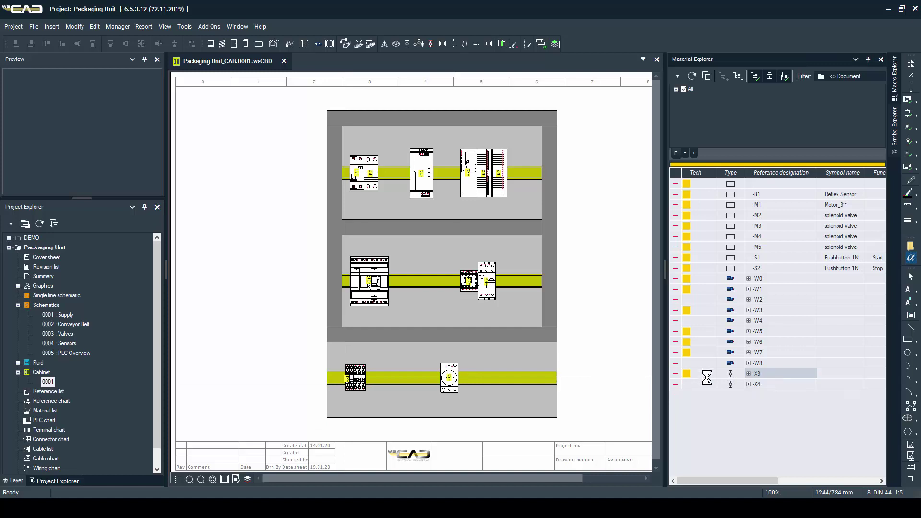
pyautogui.click(371, 378)
pyautogui.rightClick(762, 378)
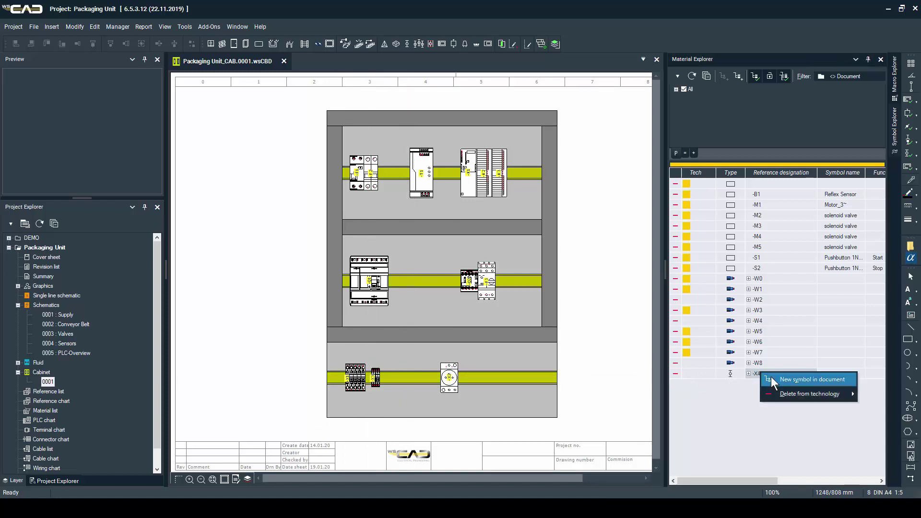
pyautogui.click(771, 383)
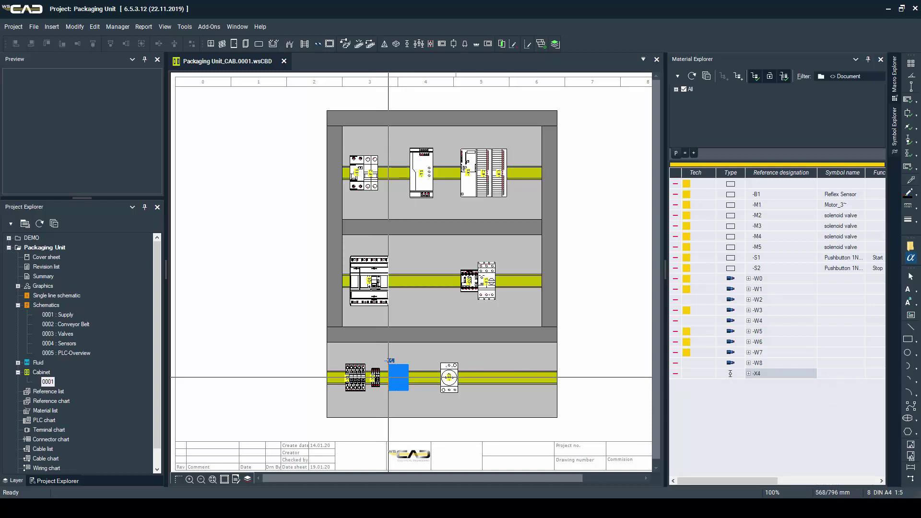
pyautogui.click(389, 378)
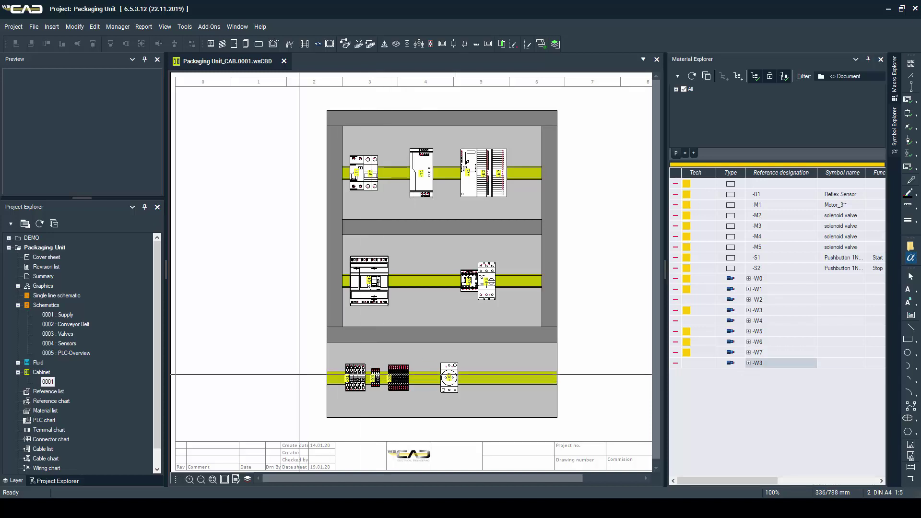
# Auto-hide the Material Explorer, auto-route ducts and wires, and select all layout objects
pyautogui.click(869, 60)
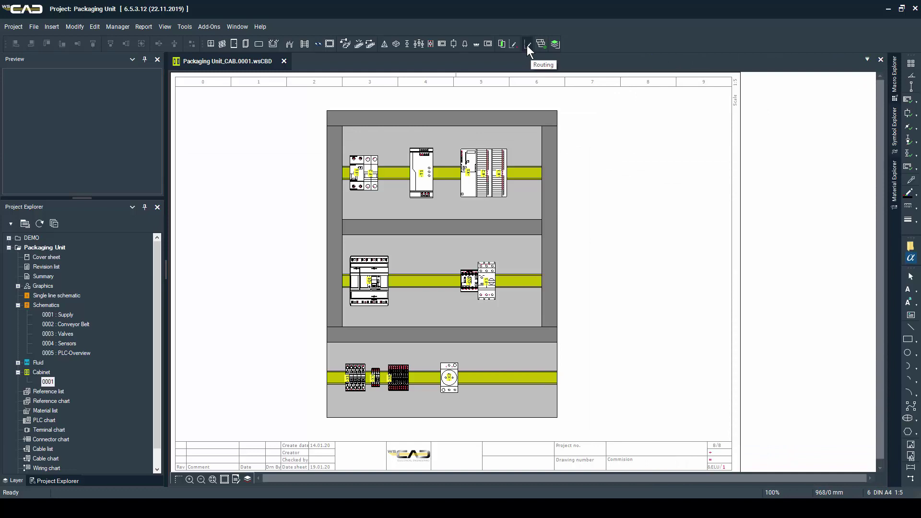
pyautogui.click(527, 45)
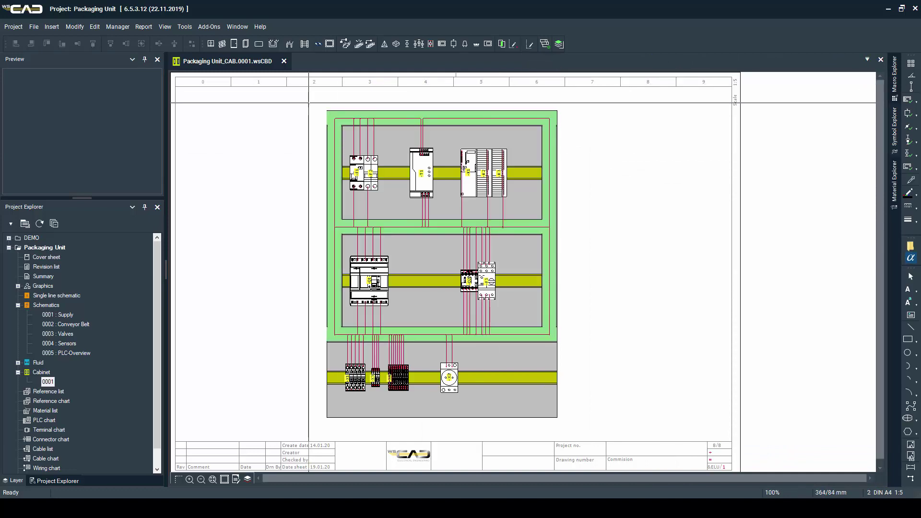
pyautogui.hotkey('ctrl', 'a')
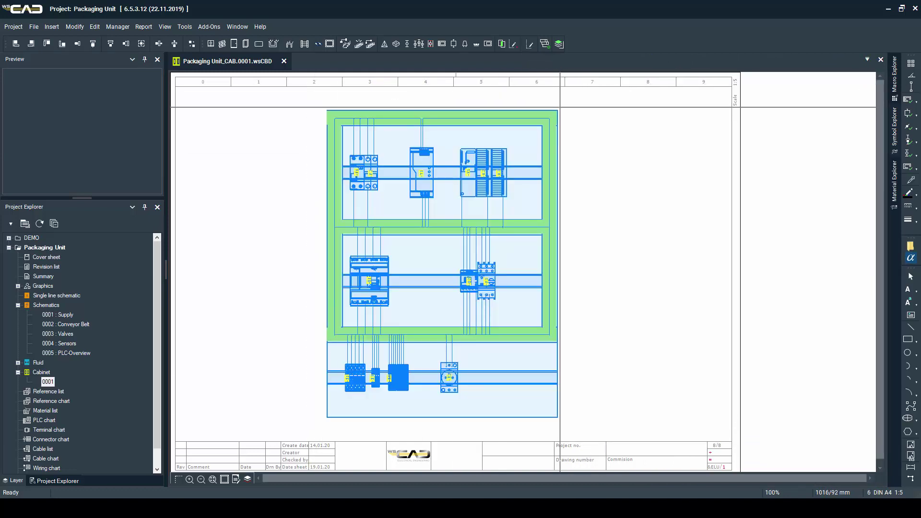
pyautogui.click(559, 44)
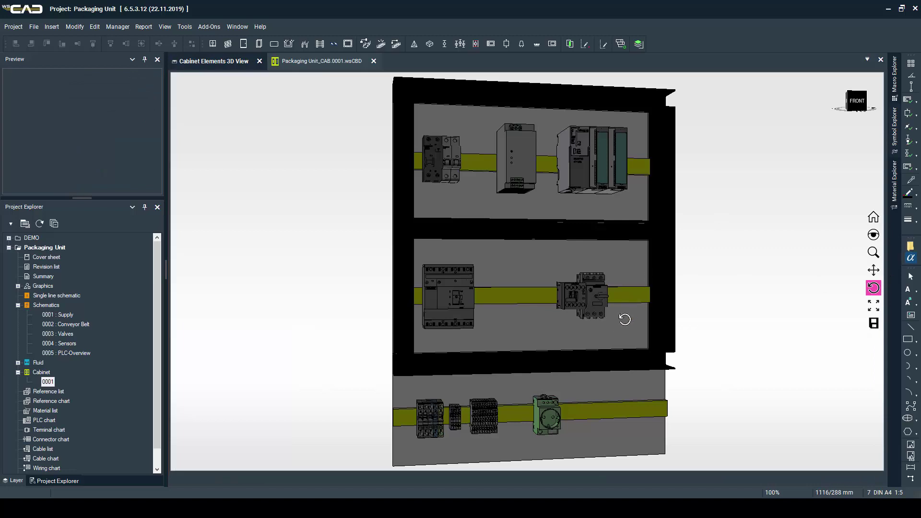
# Orbit the 3D cabinet model to view the devices on the three DIN rails from the side
pyautogui.moveTo(625, 319); pyautogui.dragTo(693, 266)
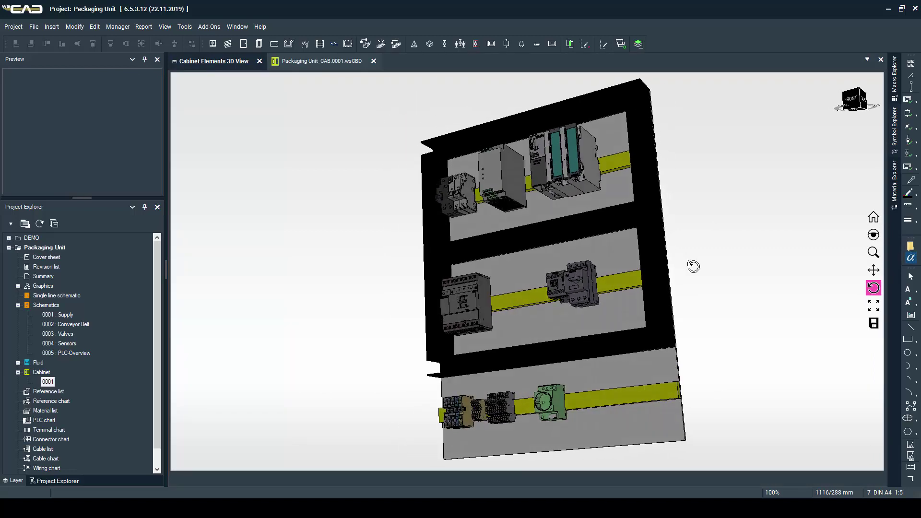